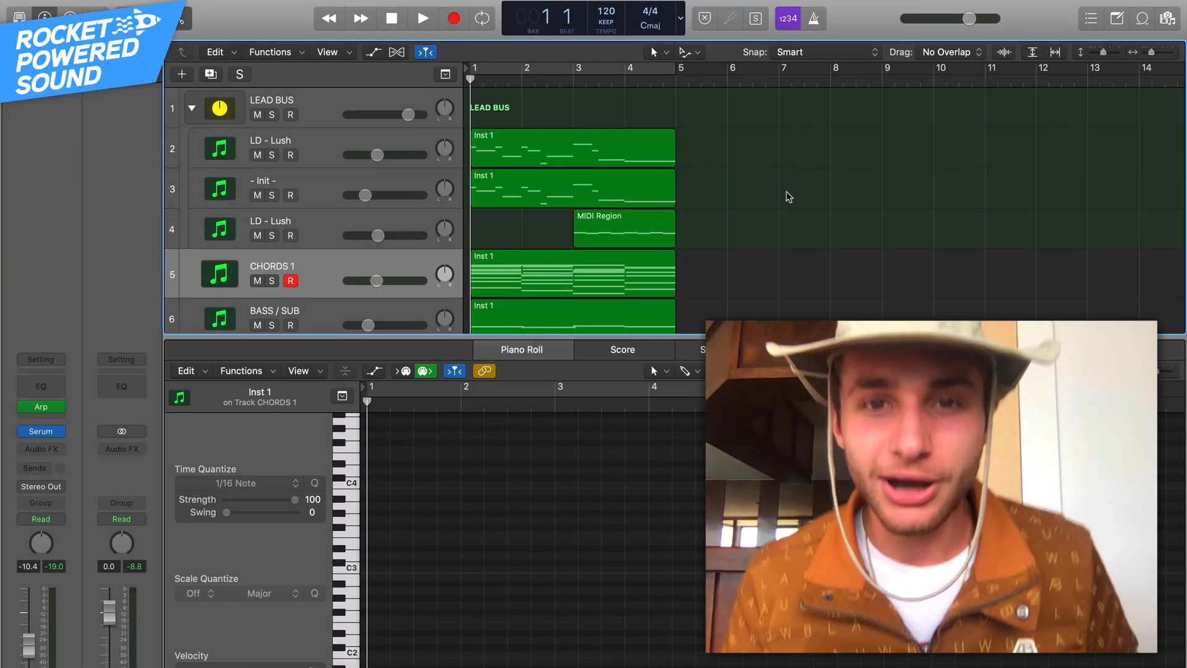
scroll(789, 196, "down", 2)
scroll(789, 197, "down", 3)
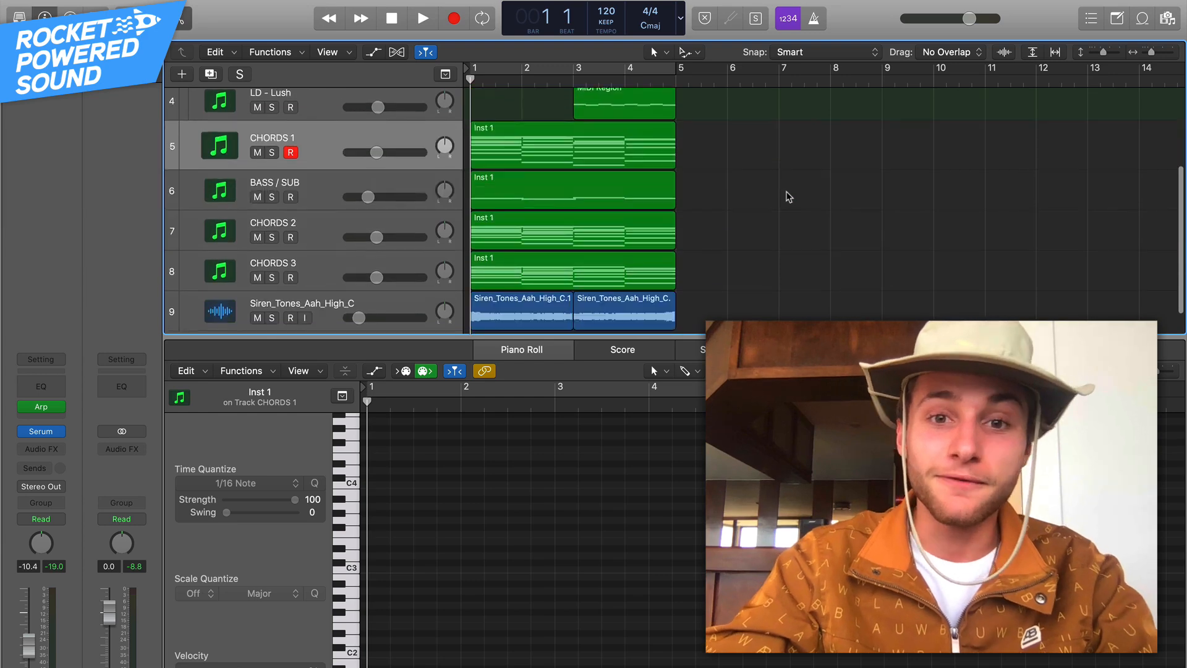
scroll(789, 196, "up", 3)
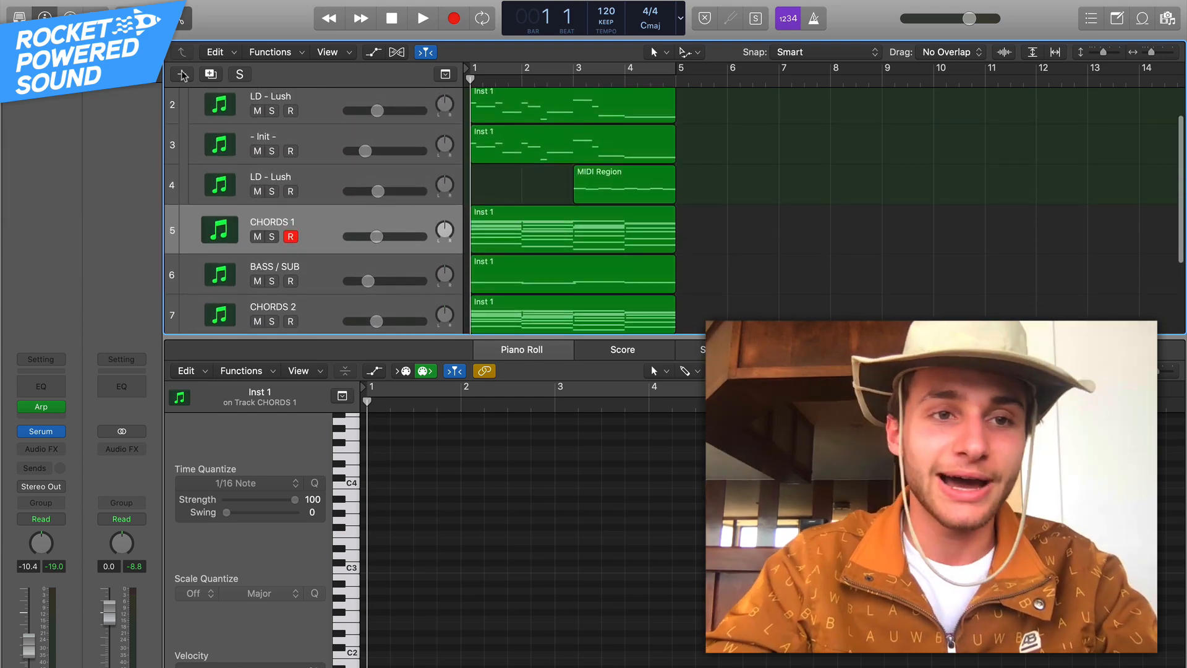
key("e")
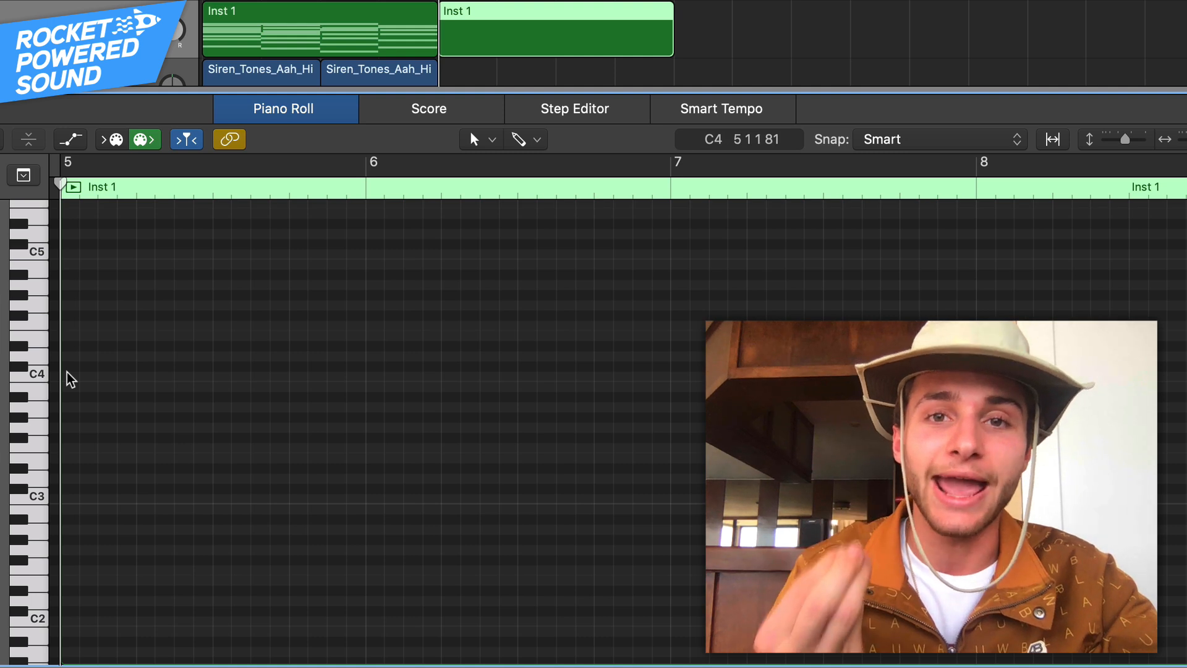
- Build a one-bar chord of A3, B3, C4 and D4 at bar 5 of the empty region and play it back
left_click_drag(69, 374, 92, 410)
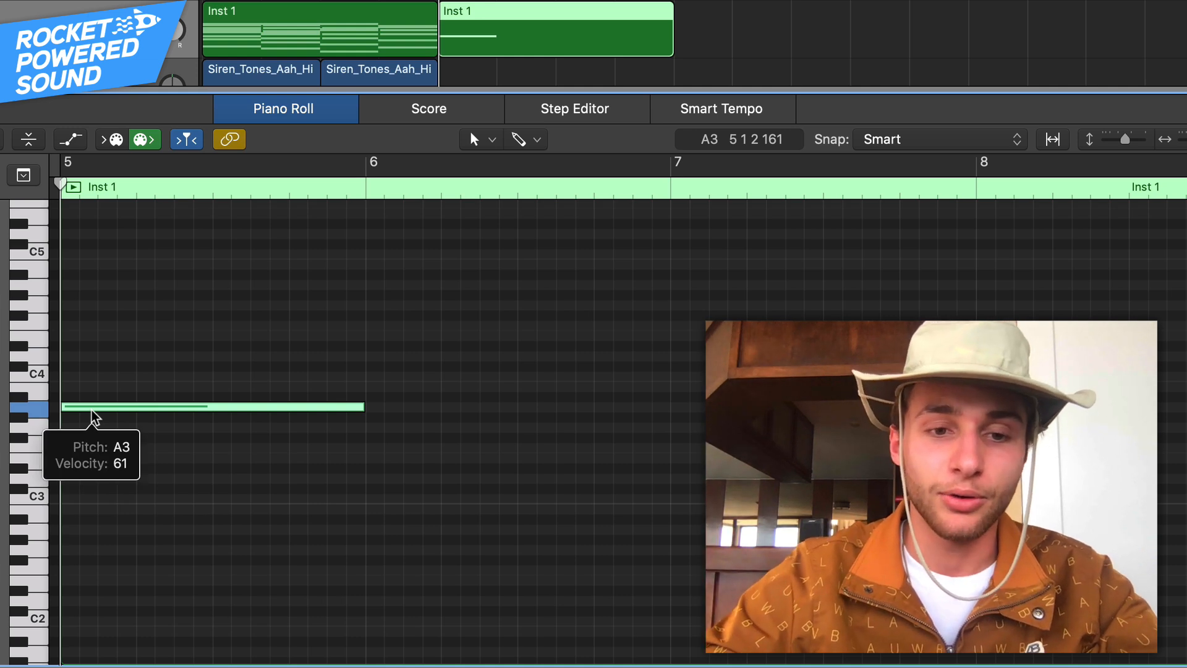
mouse_move(103, 409)
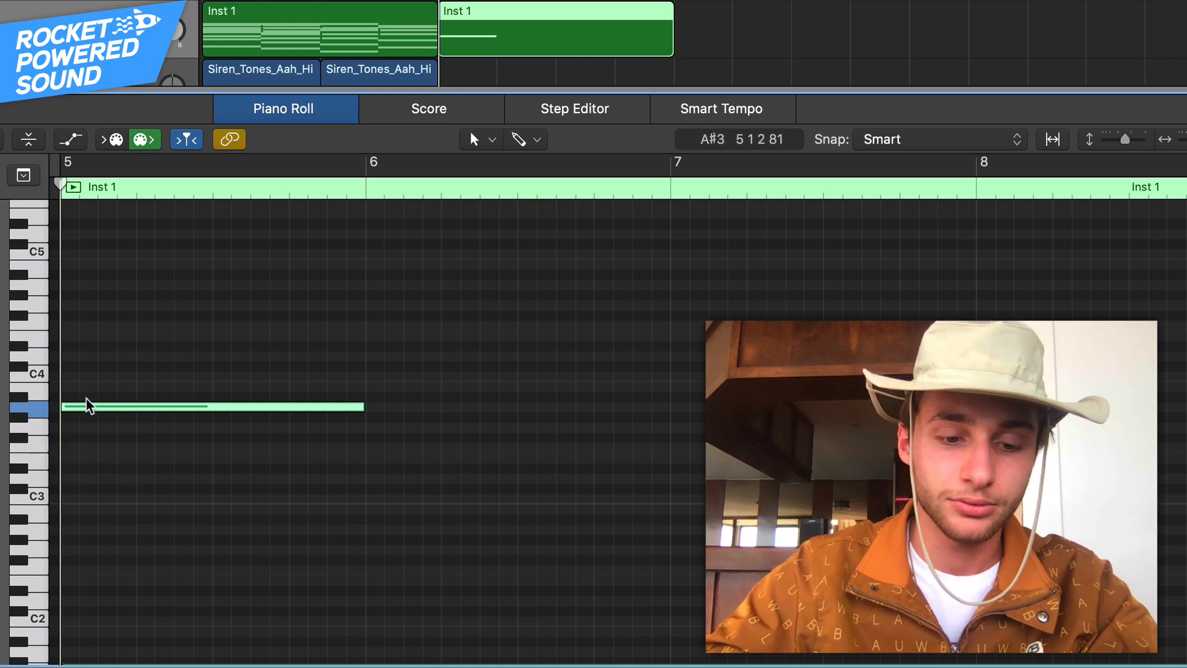
left_click_drag(87, 406, 93, 386)
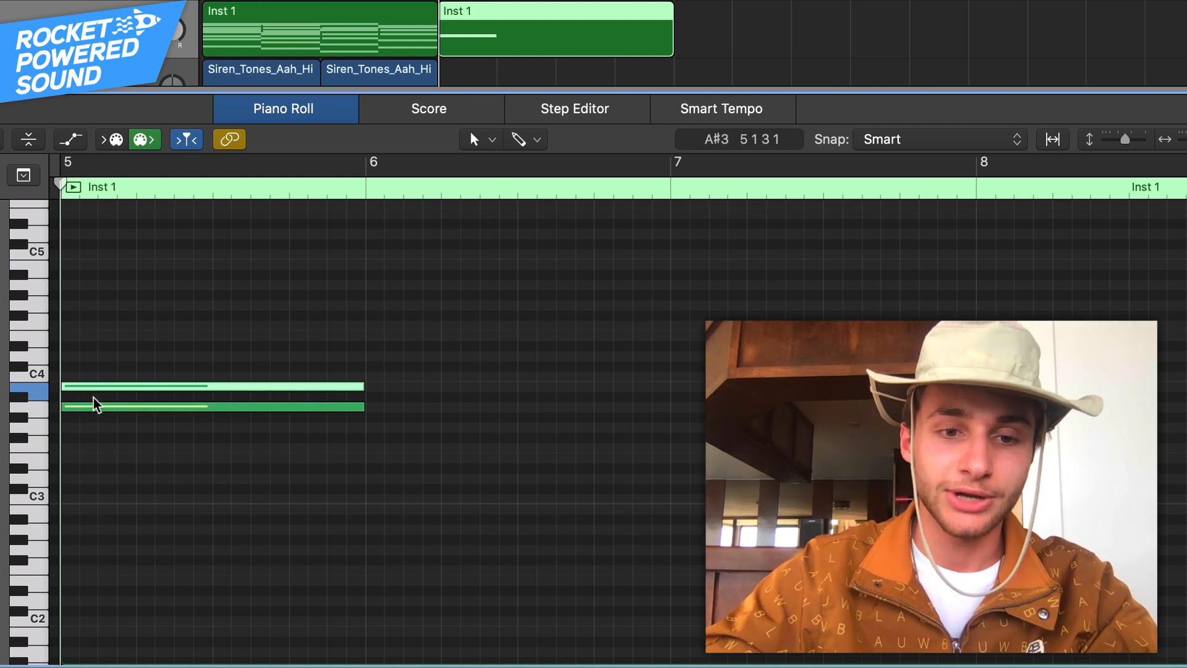
left_click_drag(96, 389, 101, 336)
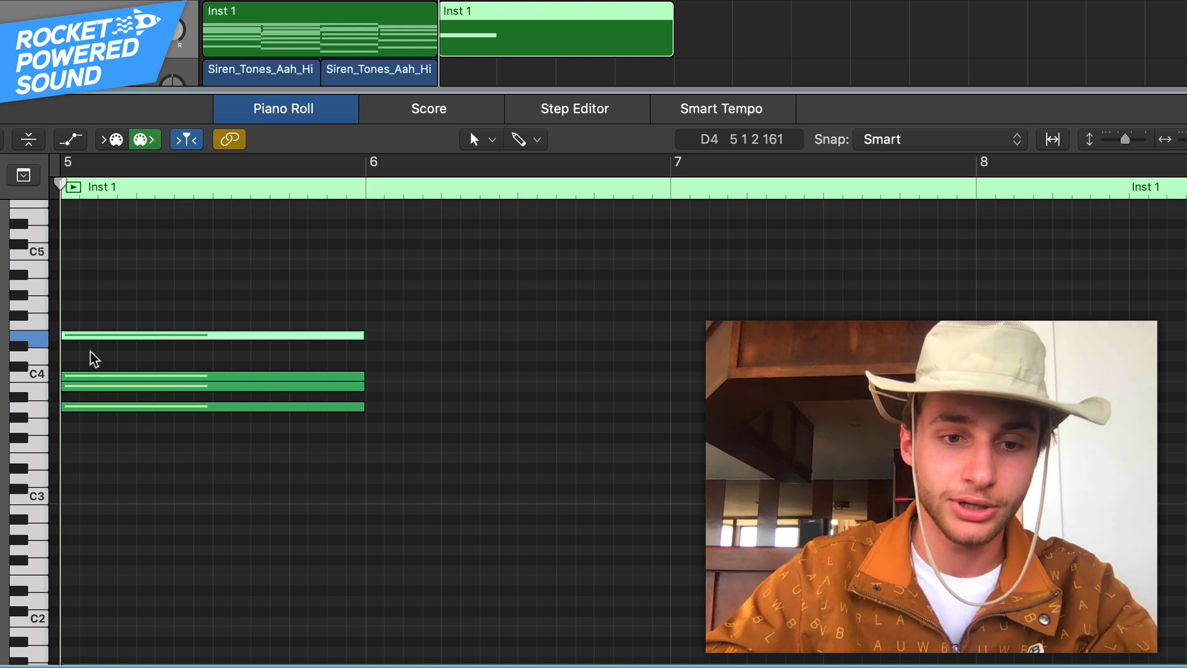
left_click(164, 482)
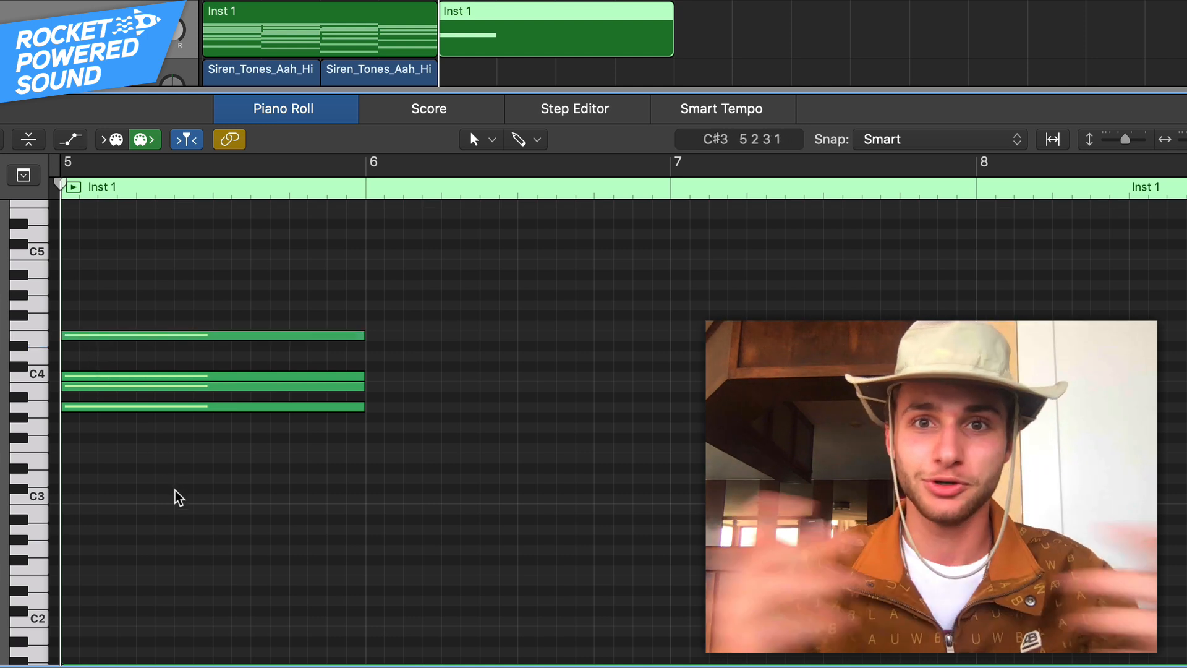
key("space")
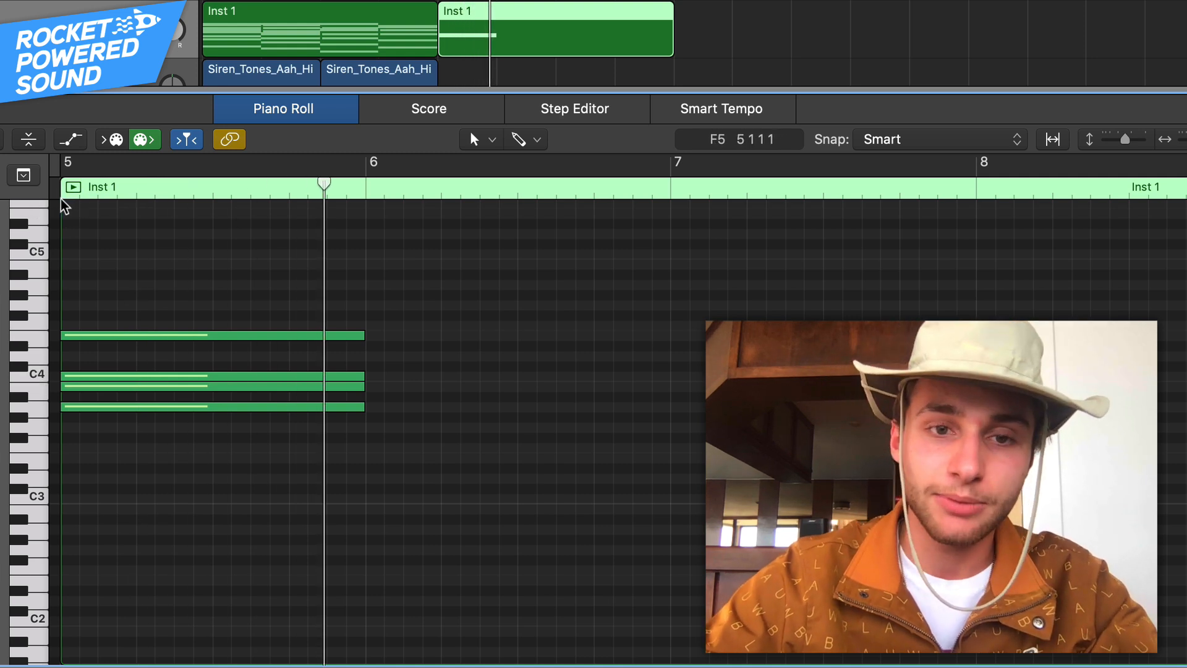
key("space")
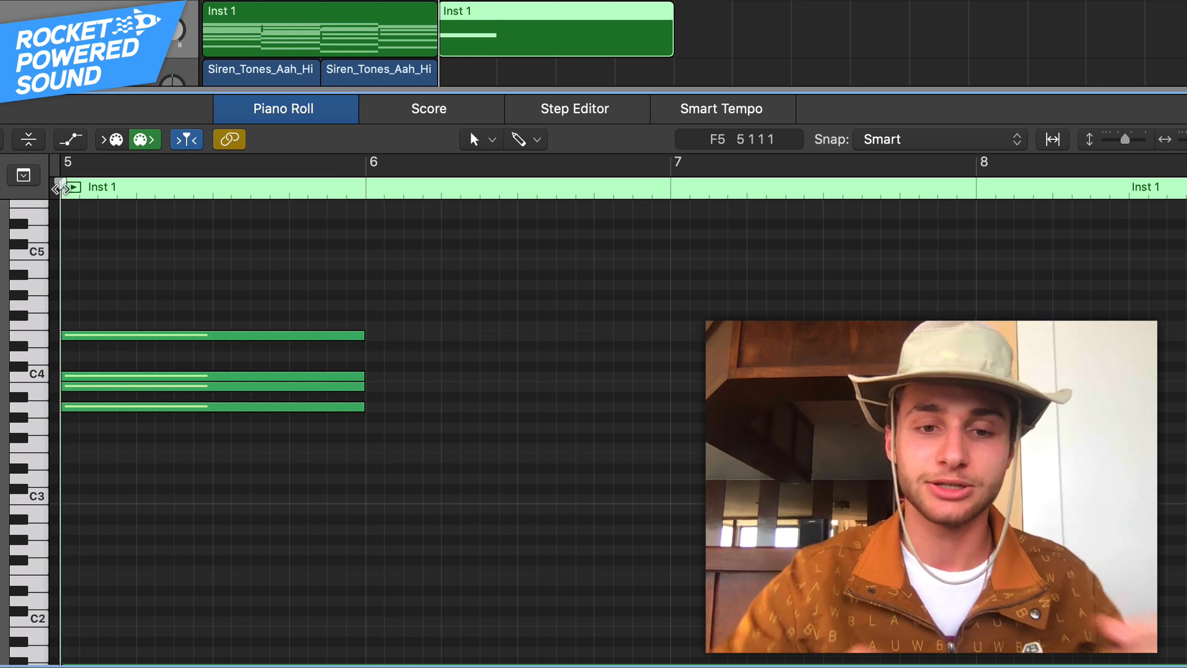
- Audition the root note A3 of the bar 5 chord
scroll(417, 317, "up", 3)
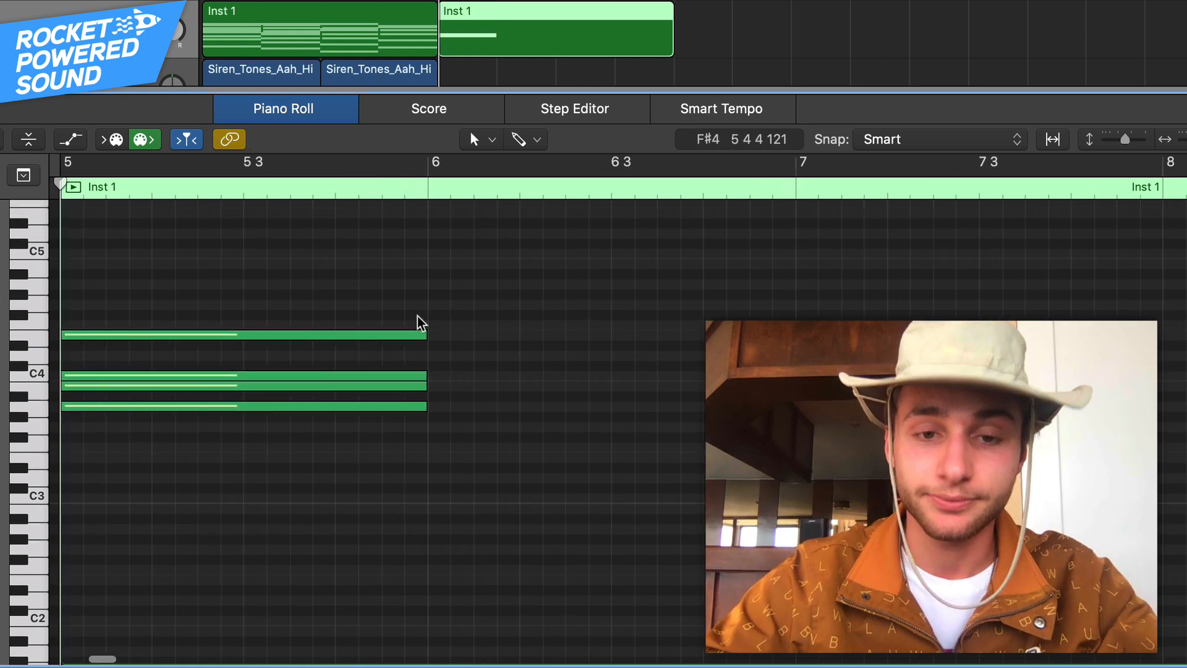
mouse_move(214, 373)
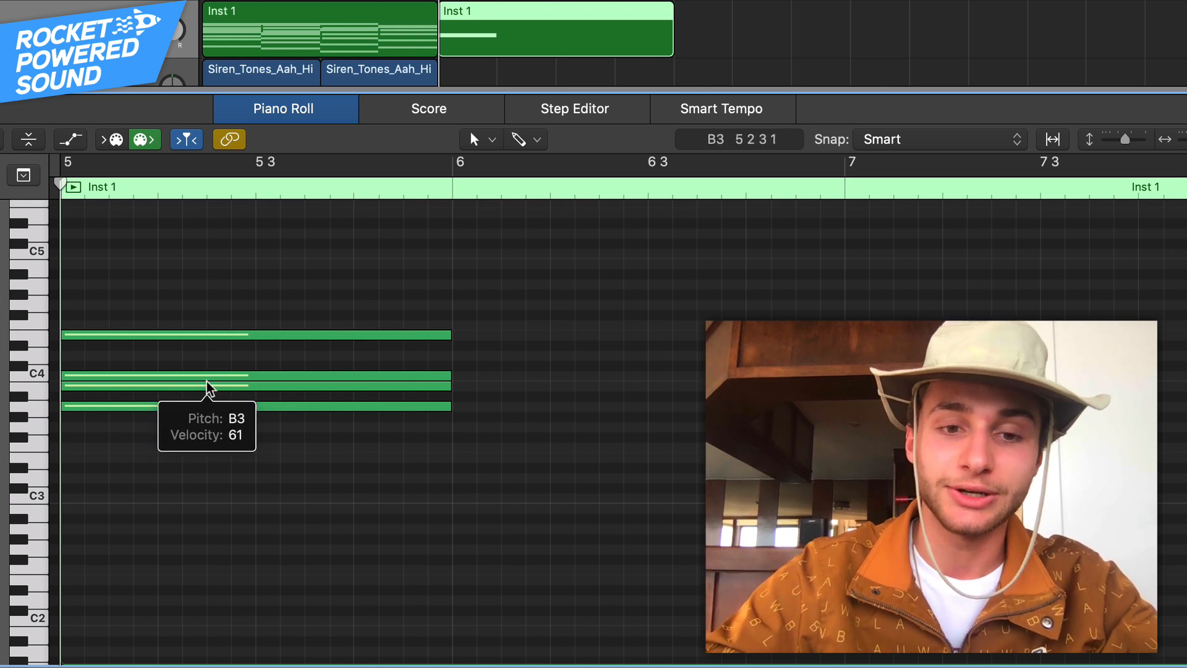
left_click(187, 406)
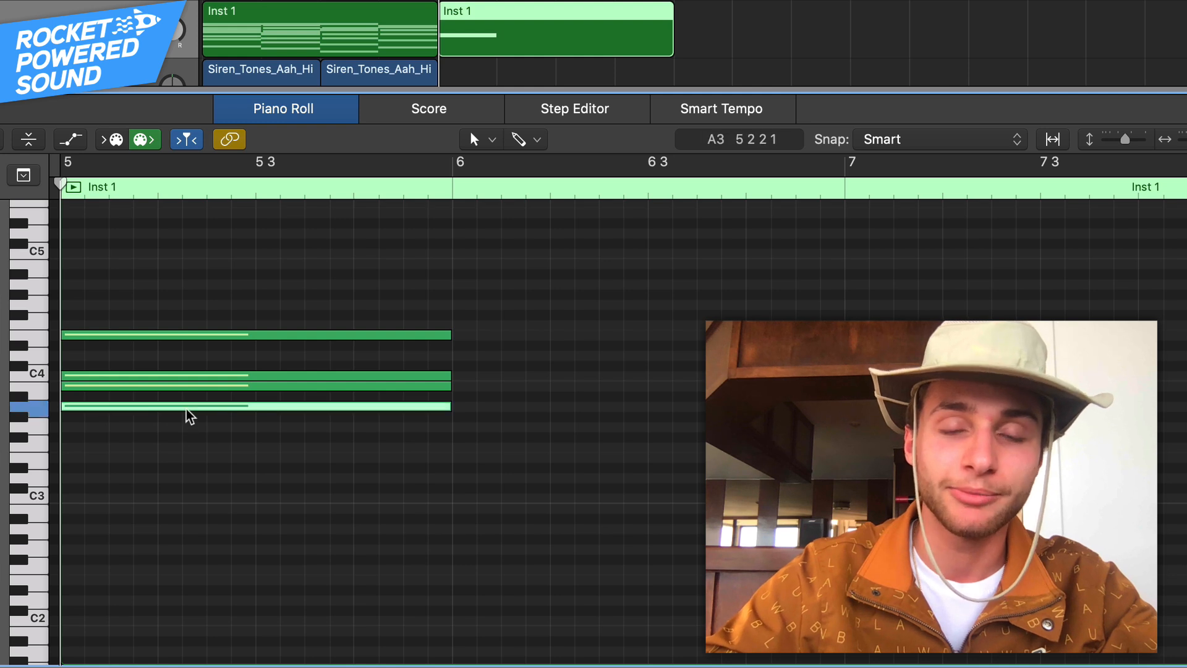
left_click(190, 437)
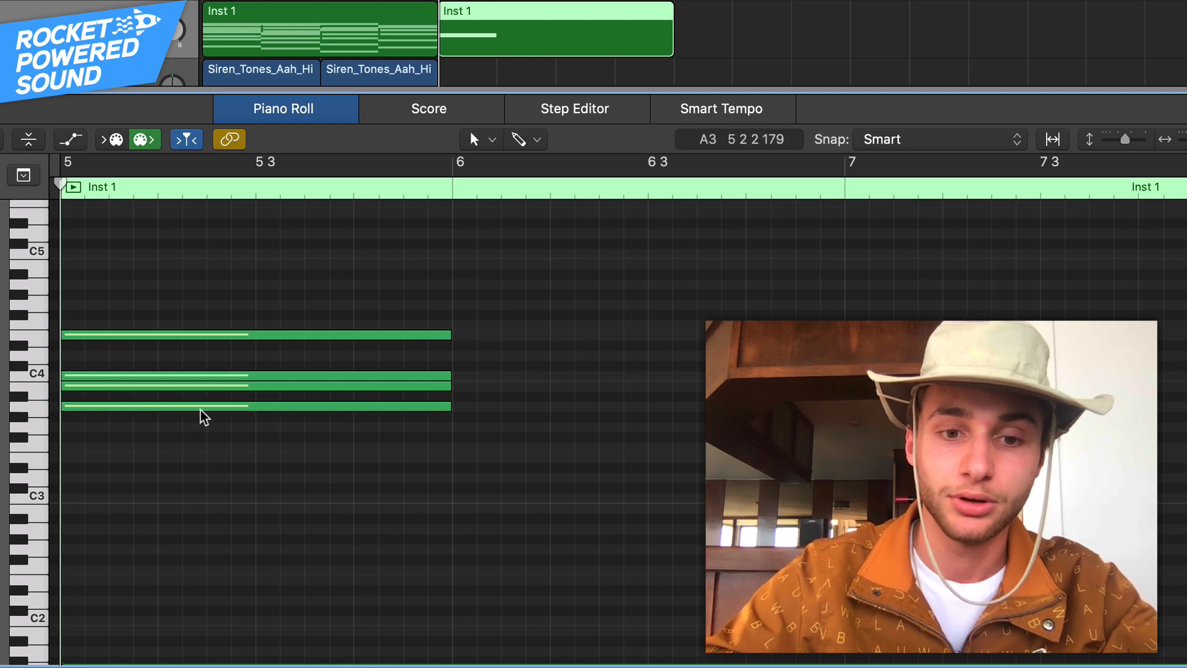
left_click(200, 410)
left_click(210, 436)
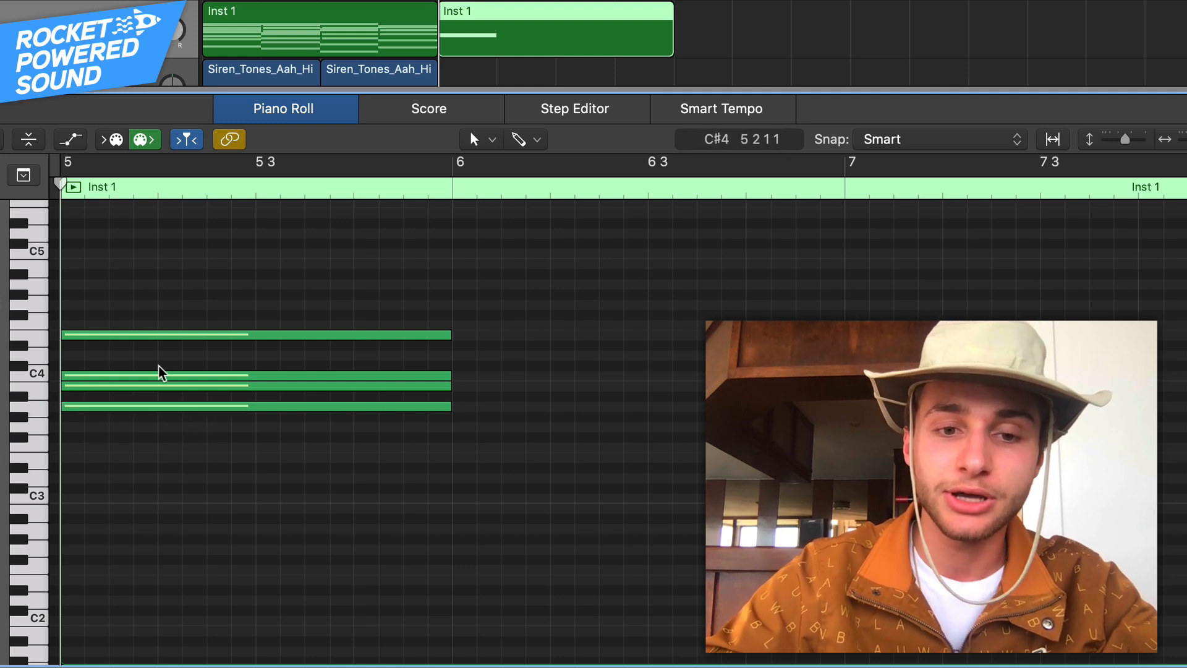
- Raise the B3 note of the bar 5 chord one octave to B4 and play the chord
left_click(161, 387)
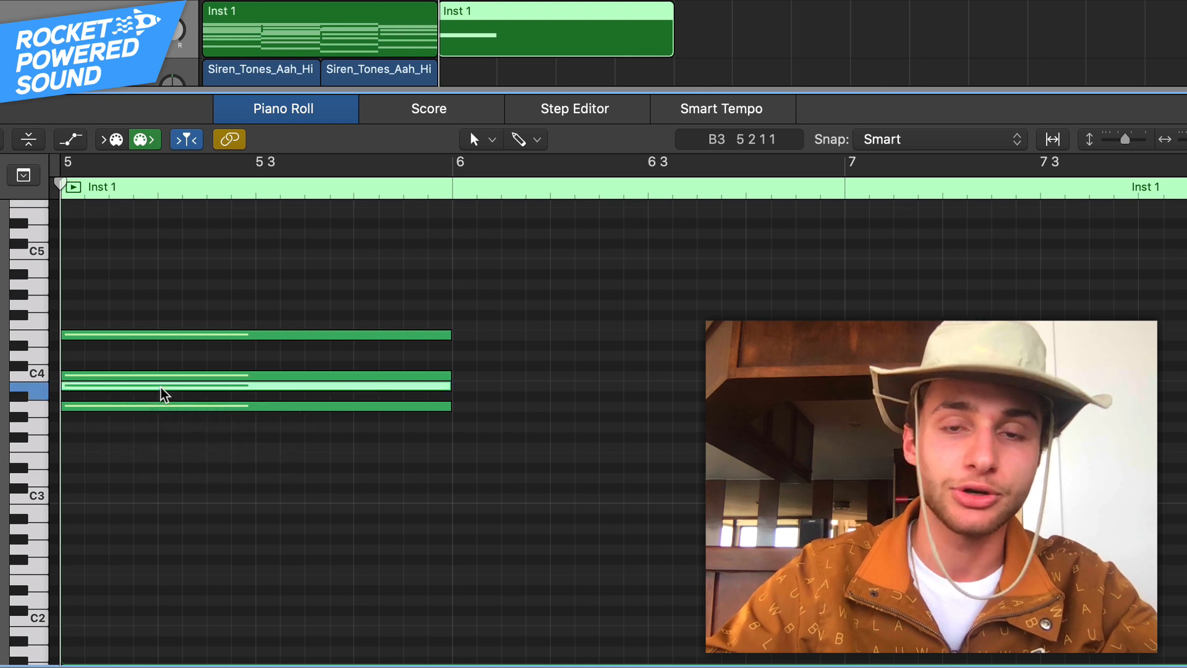
mouse_move(161, 387)
left_click_drag(160, 387, 159, 270)
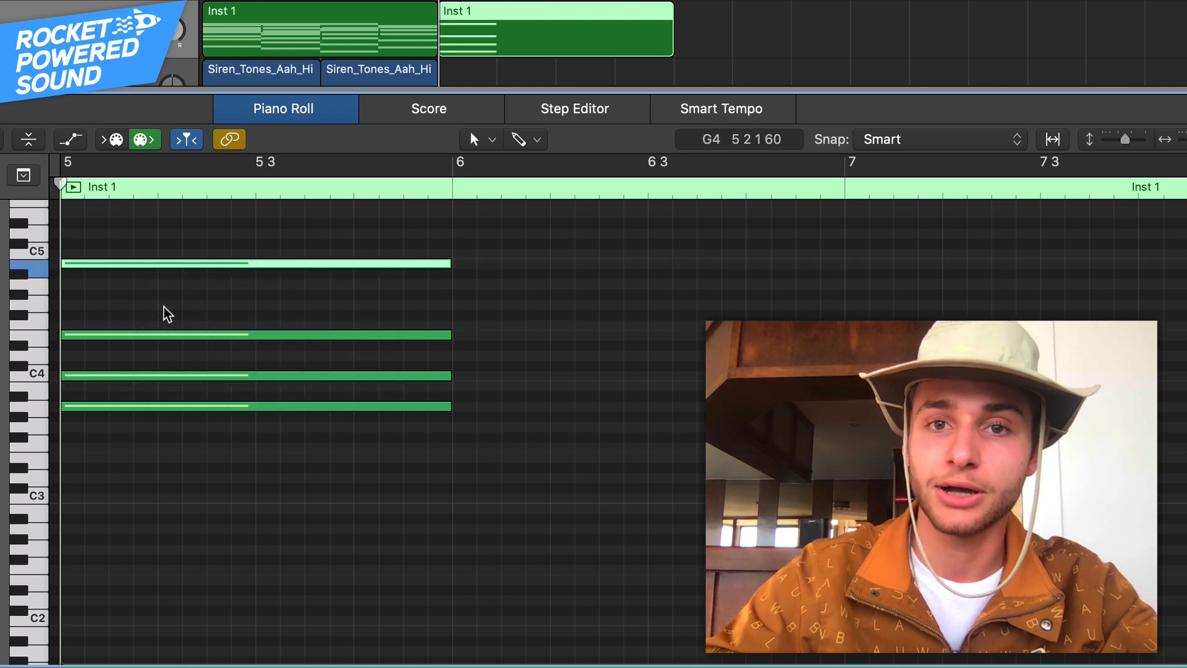
left_click(164, 307)
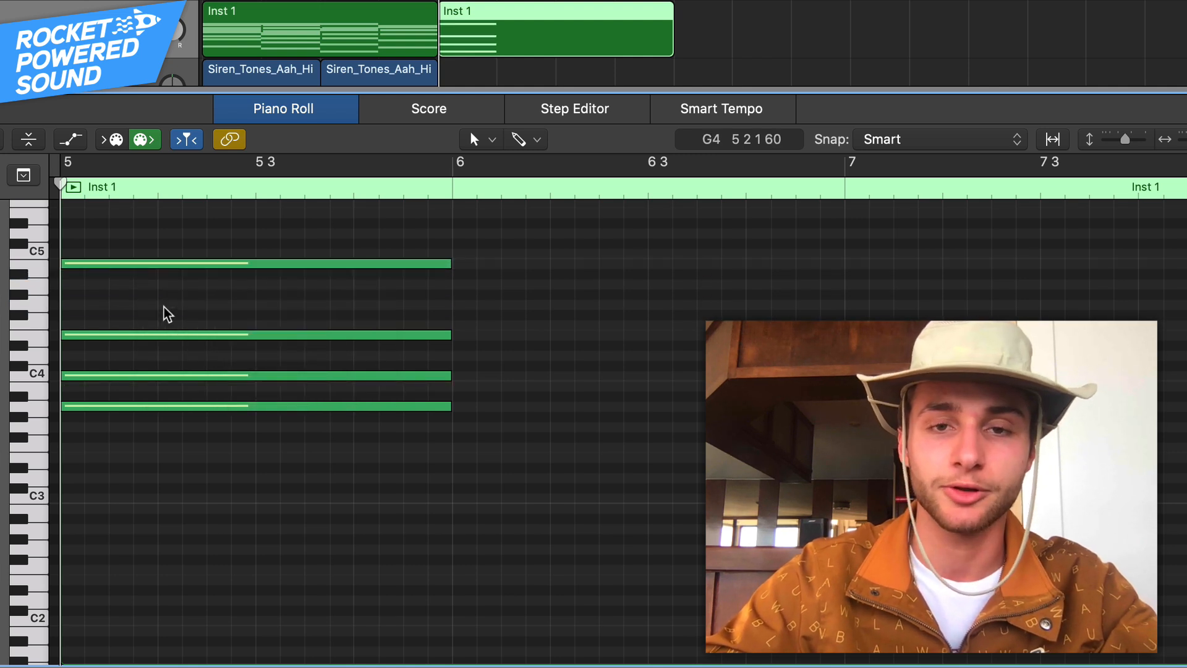
key("space")
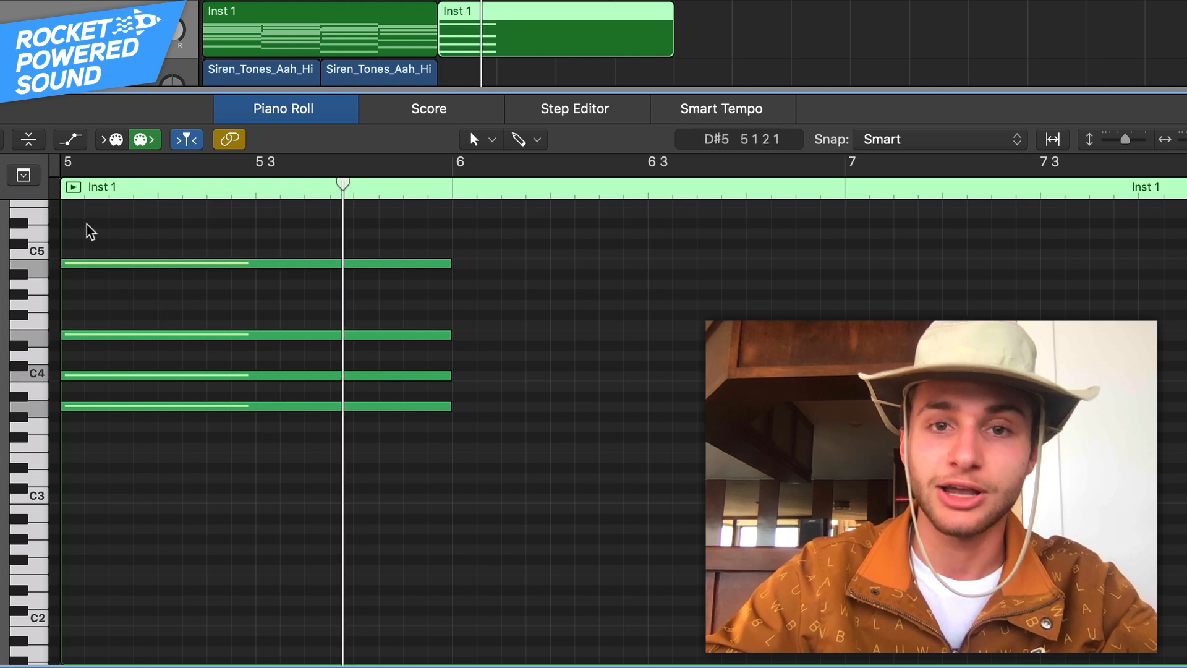
key("space")
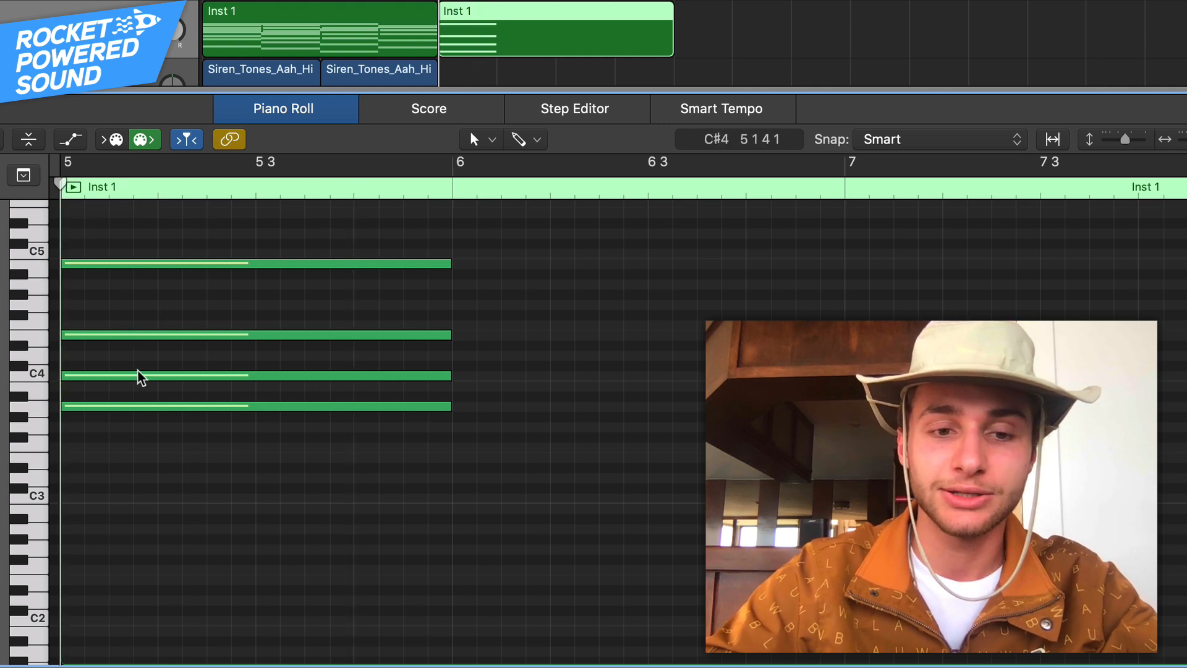
- Raise the C4 note of the bar 5 chord one octave to C5 and play the chord
left_click_drag(138, 375, 138, 254)
key("space")
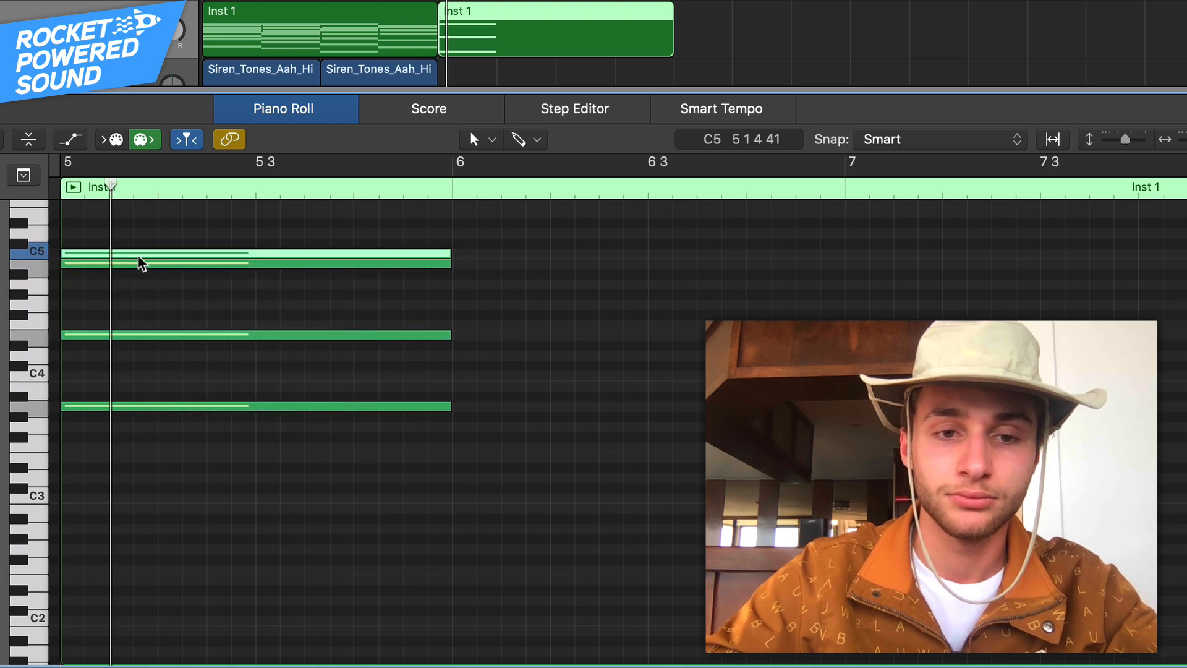
key("space")
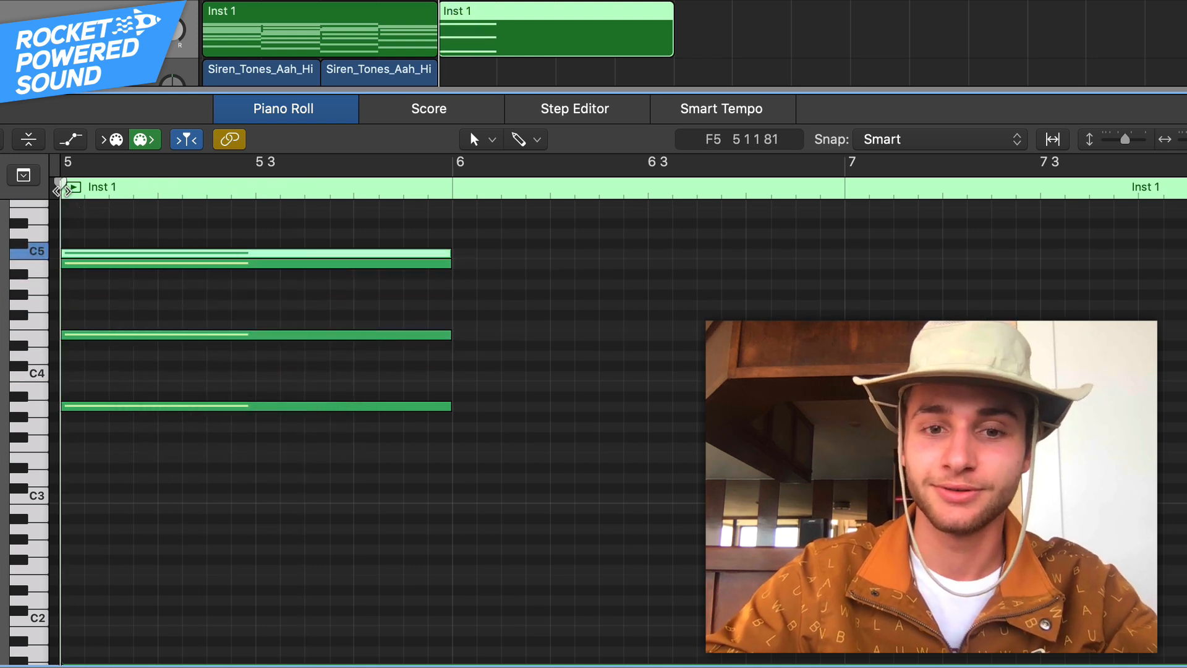
- Undo the two octave moves, play the original close-voiced chord for comparison, and redo the moves
key("super+z")
key("space")
key("space")
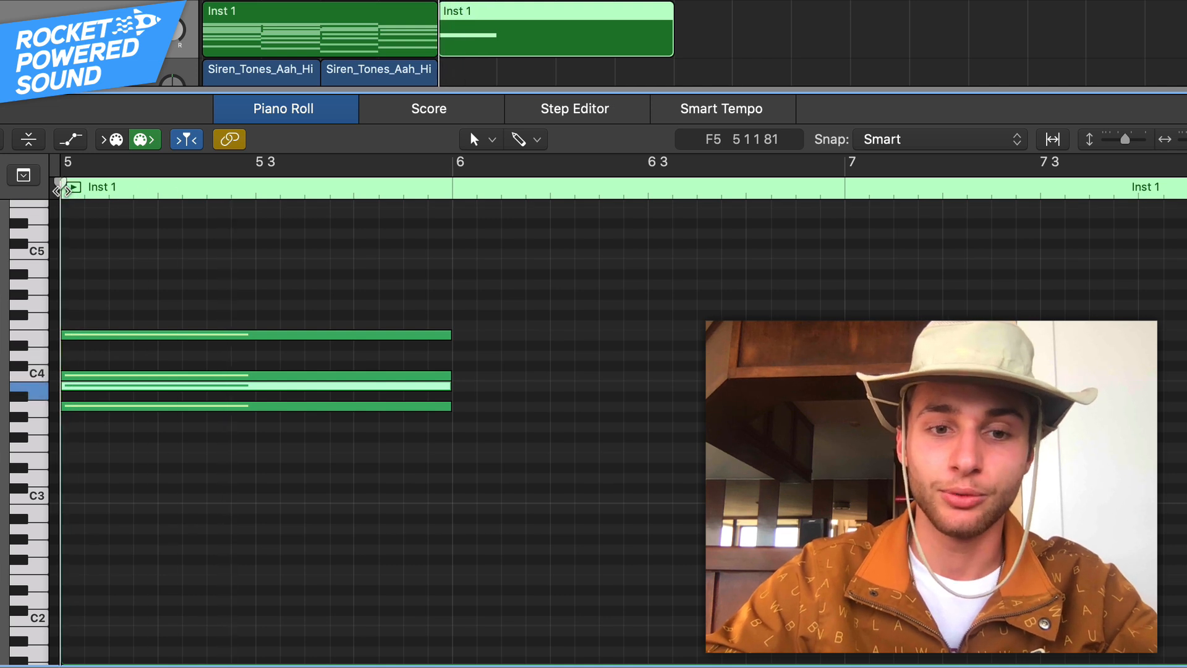
key("super+shift+z")
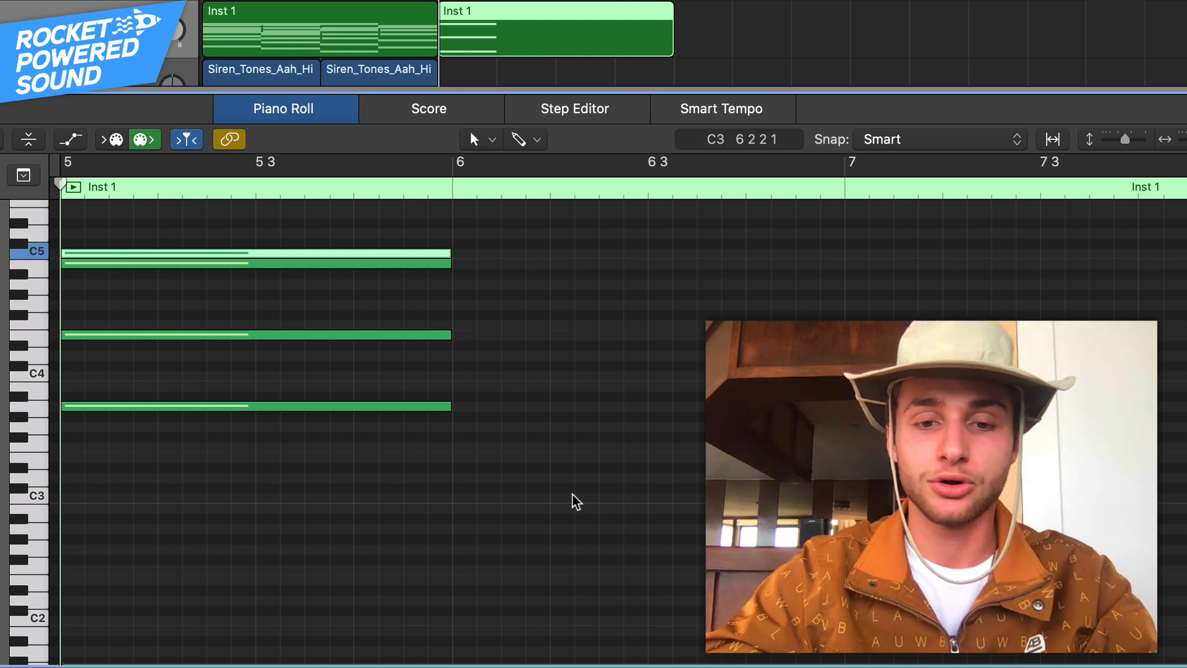
- Build a one-bar chord of F3, G3, A3, C4 and E4 at bar 6 and play it from there
scroll(570, 498, "down", 5)
scroll(570, 498, "up", 2)
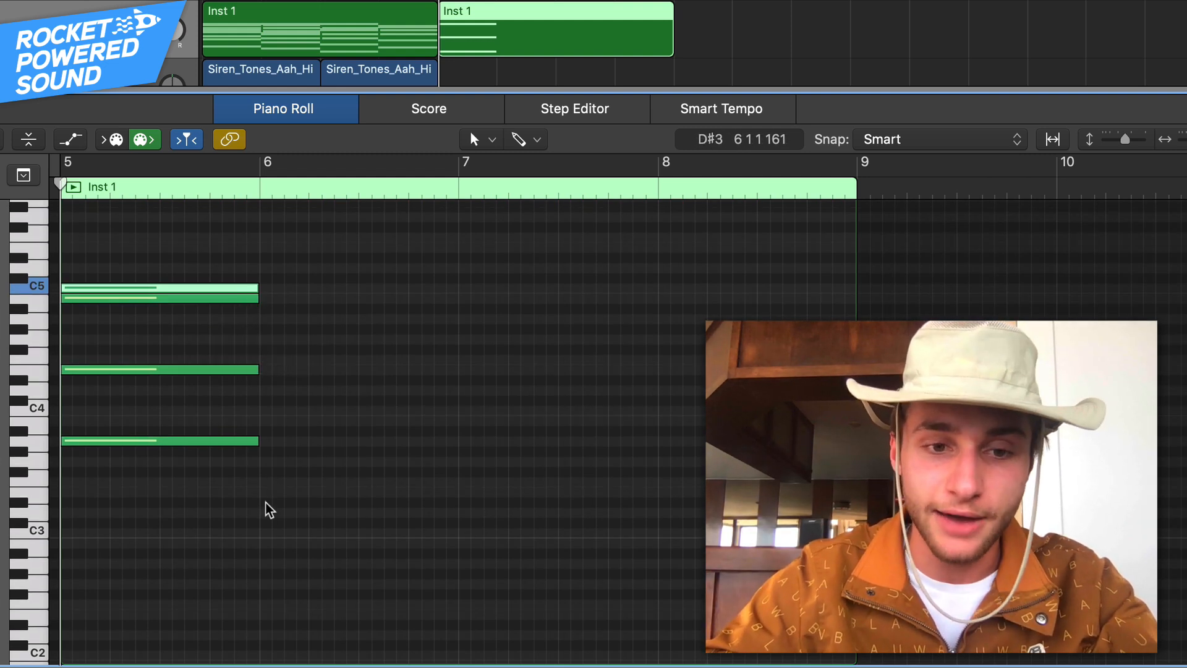
mouse_move(272, 474)
left_mouse_down()
mouse_move(286, 474)
mouse_move(280, 482)
left_mouse_up()
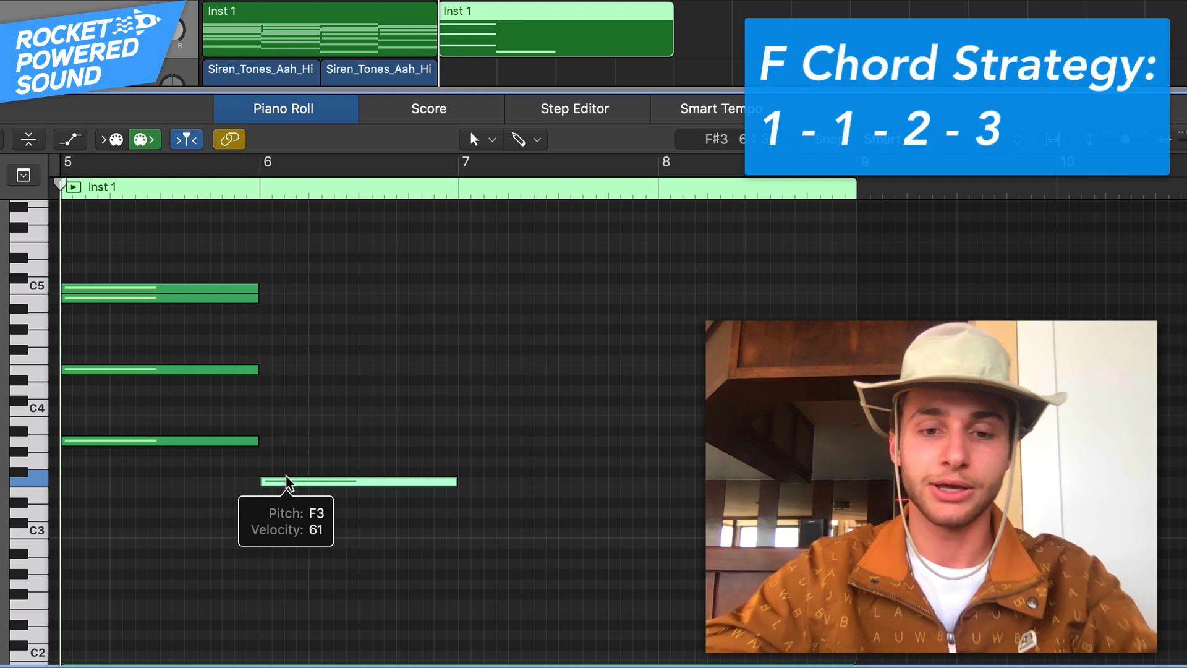
left_click_drag(288, 483, 296, 373)
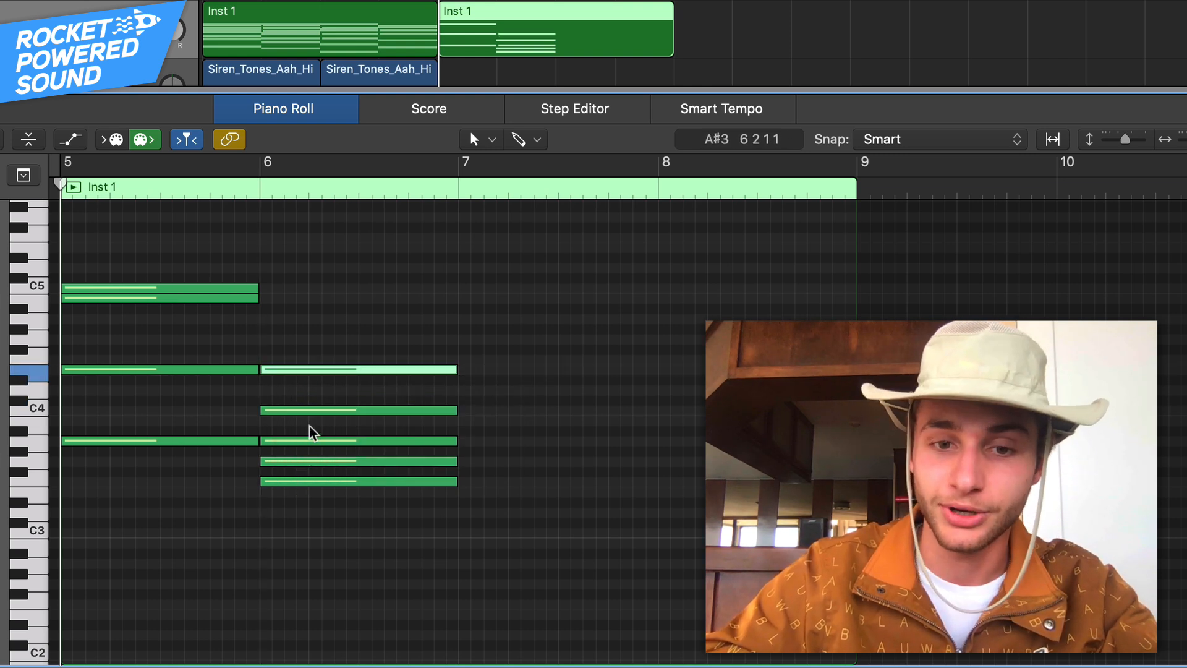
left_click(270, 168)
key("space")
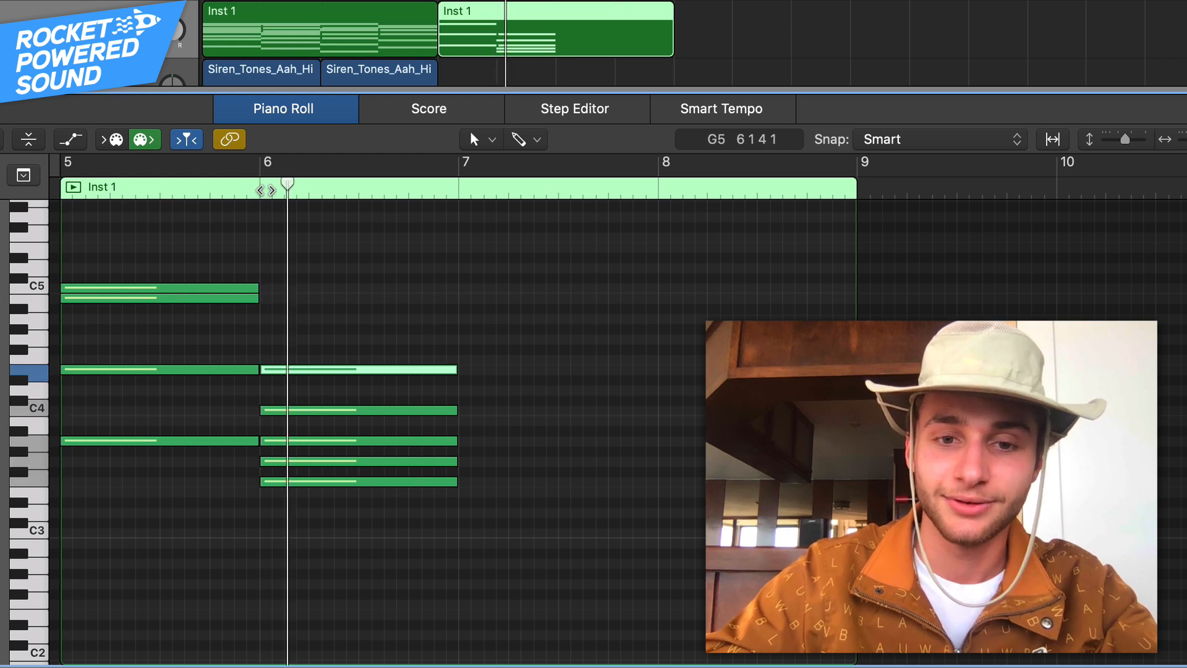
key("space")
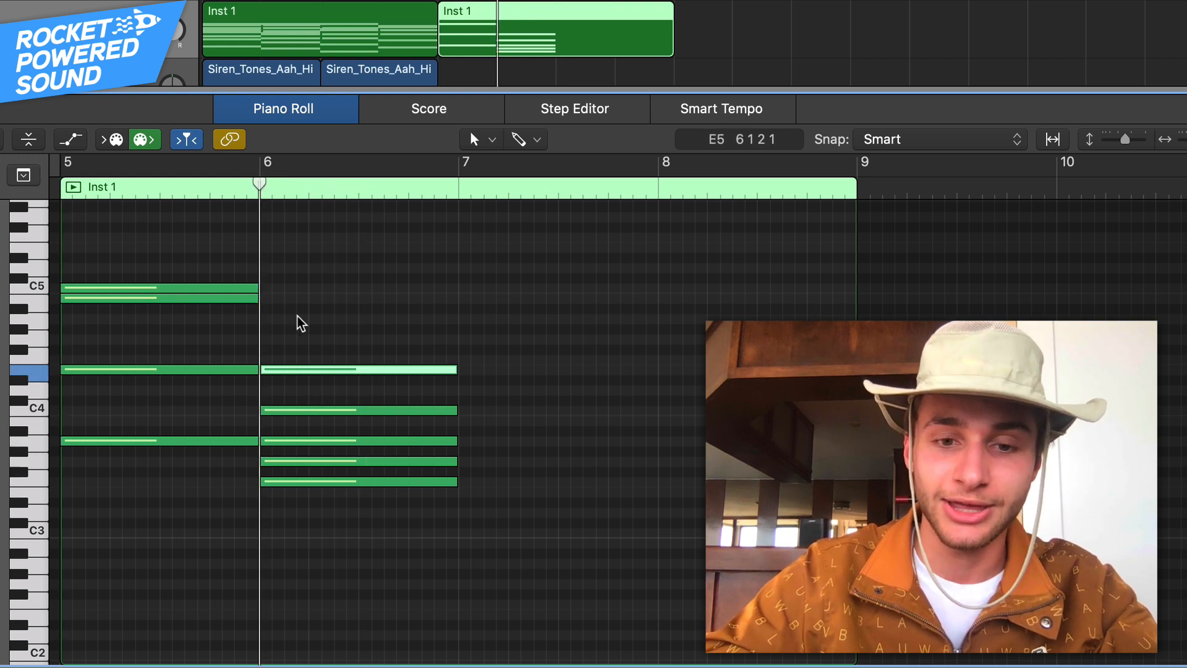
- Raise the A3 note of the bar 6 chord one octave to A4 and play the chord
left_click(321, 440)
left_click_drag(322, 443, 325, 317)
key("space")
key("space")
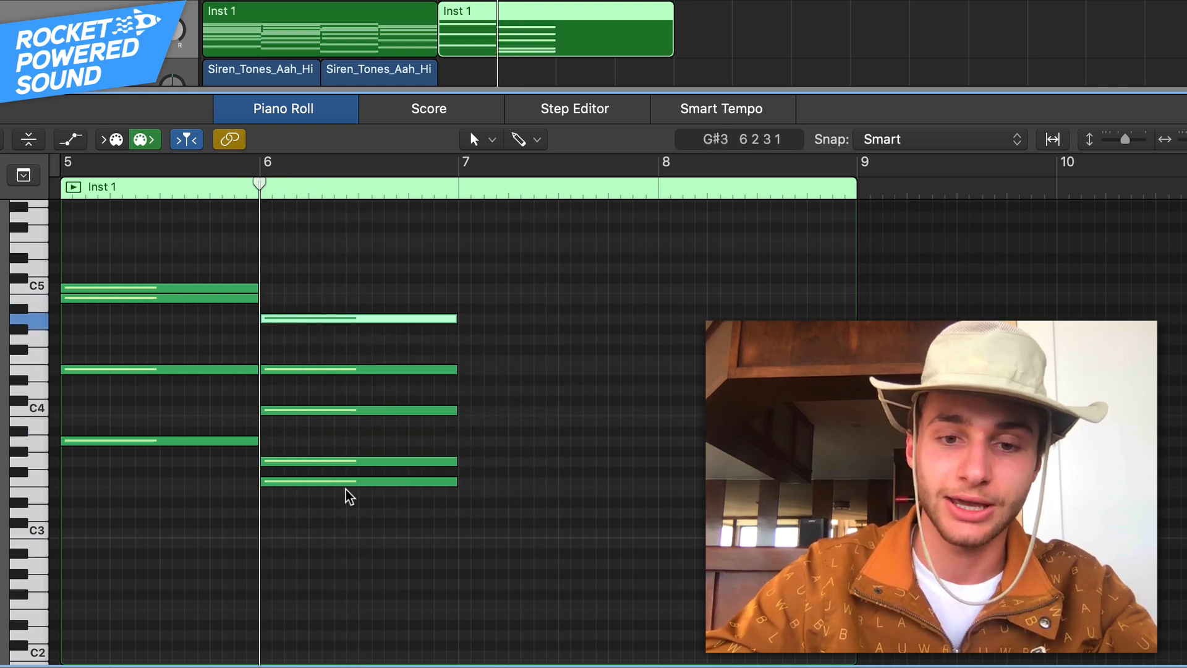
- Raise the G3 note of the bar 6 chord two octaves to G5 and play both chords from bar 5
left_click(350, 460)
left_click_drag(350, 459, 347, 215)
key("space")
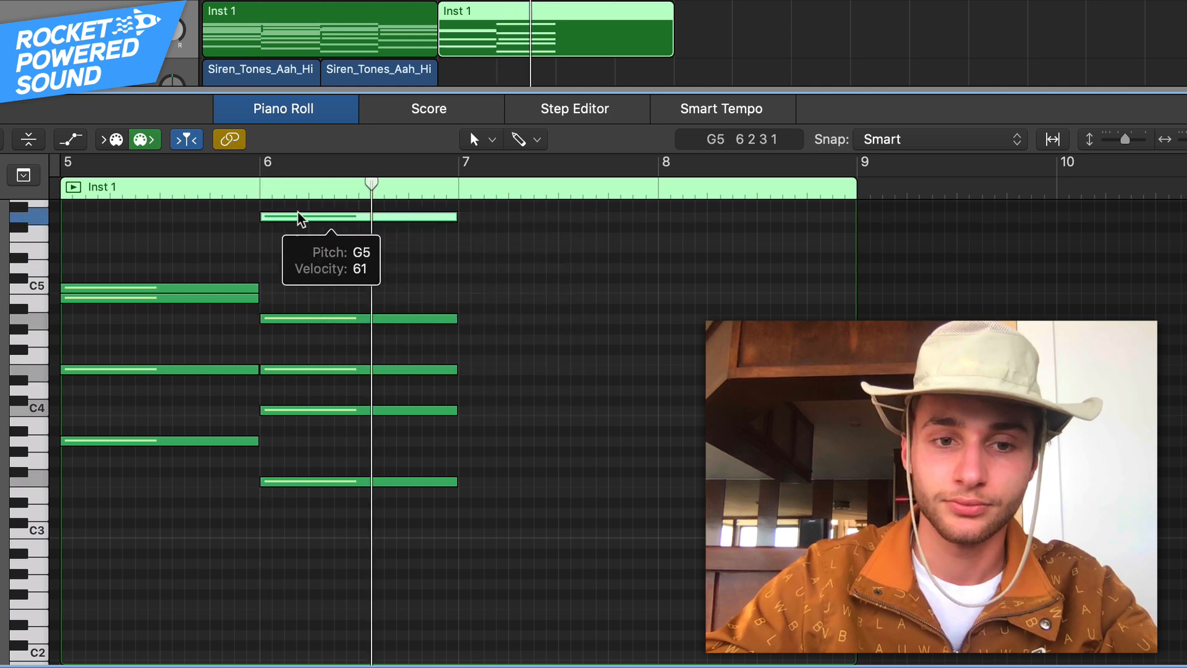
left_click(73, 188)
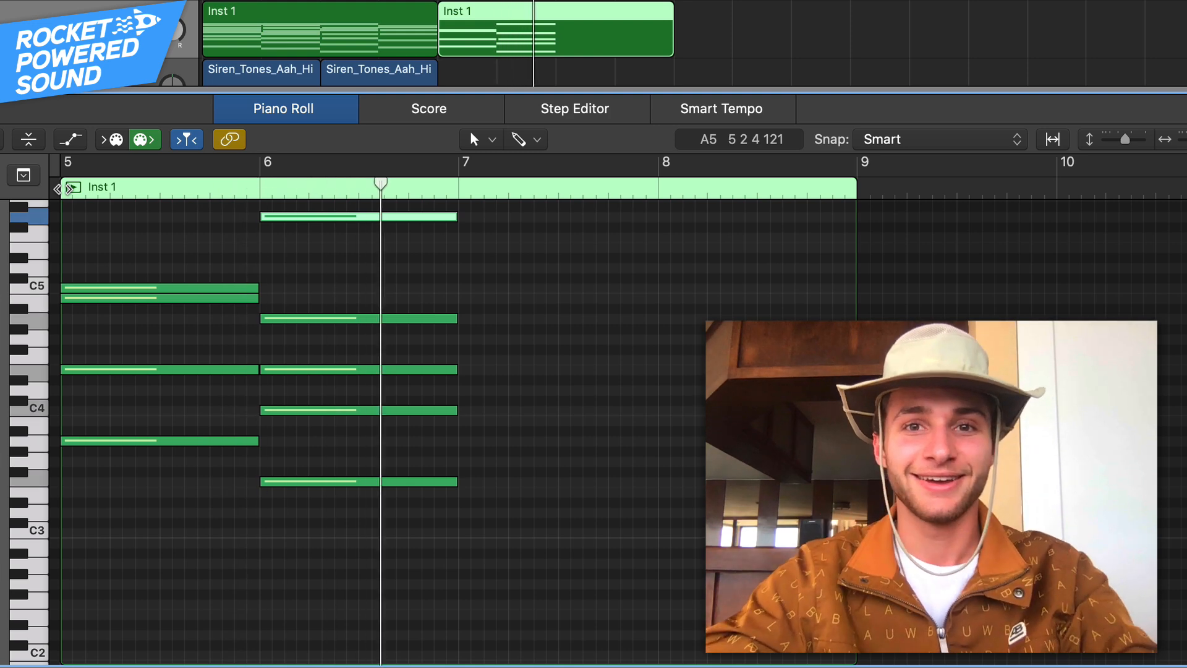
key("space")
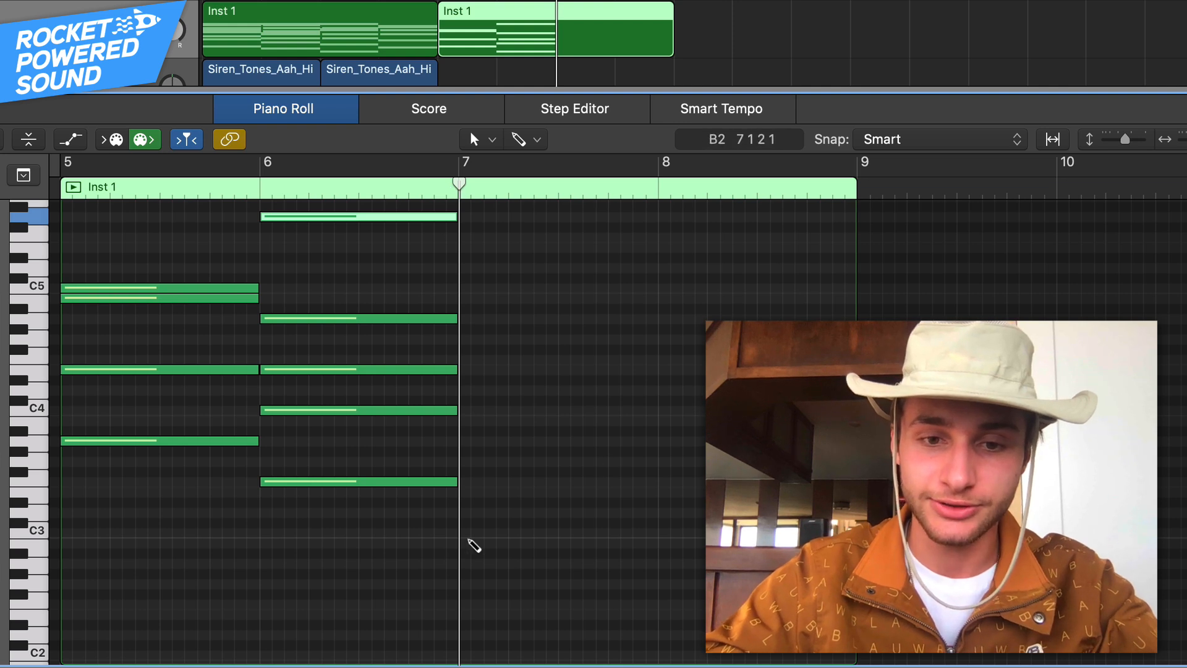
- Add a one-bar C3 note at bar 7 and move it up an octave to C4
left_click(464, 530)
left_click(498, 536)
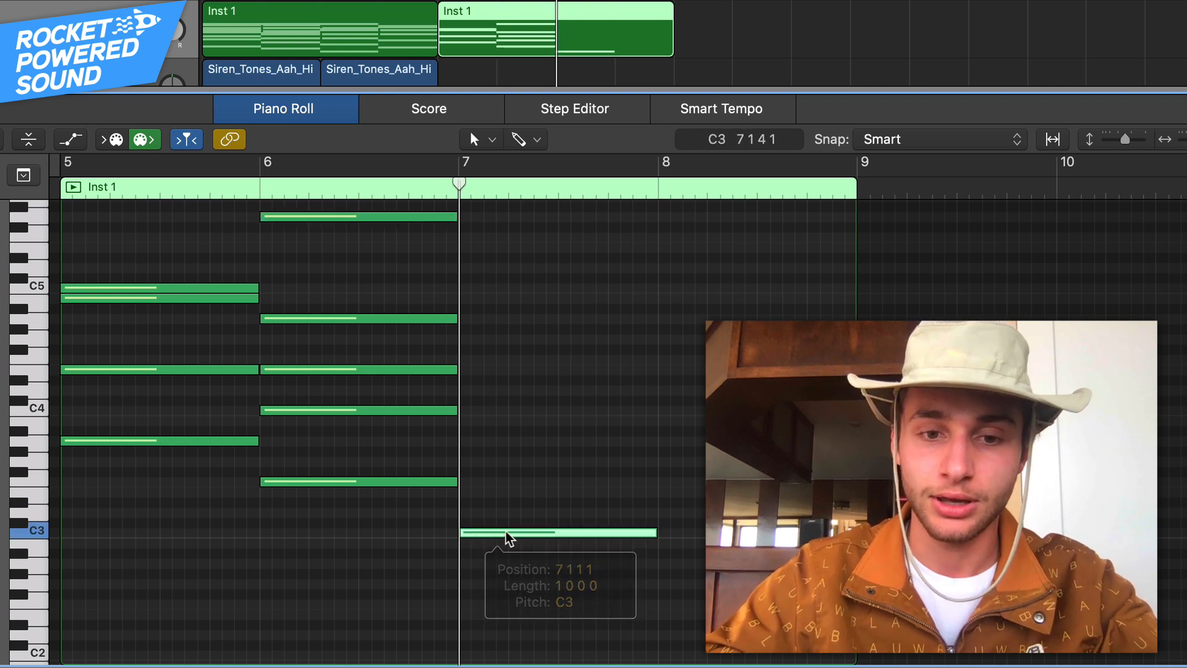
scroll(620, 496, "right", 3)
scroll(553, 538, "left", 2)
left_click_drag(554, 536, 548, 414)
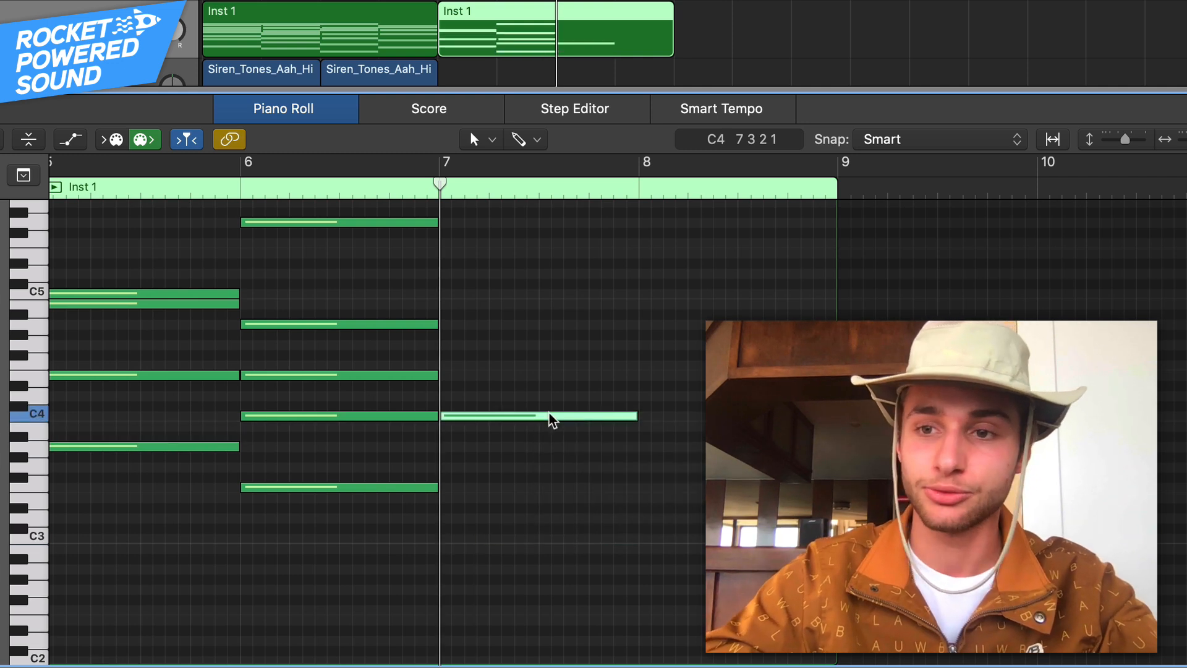
- Stack one-bar D4, E4 and G4 notes above the C4 note at bar 7 and play the chord
left_click(549, 414)
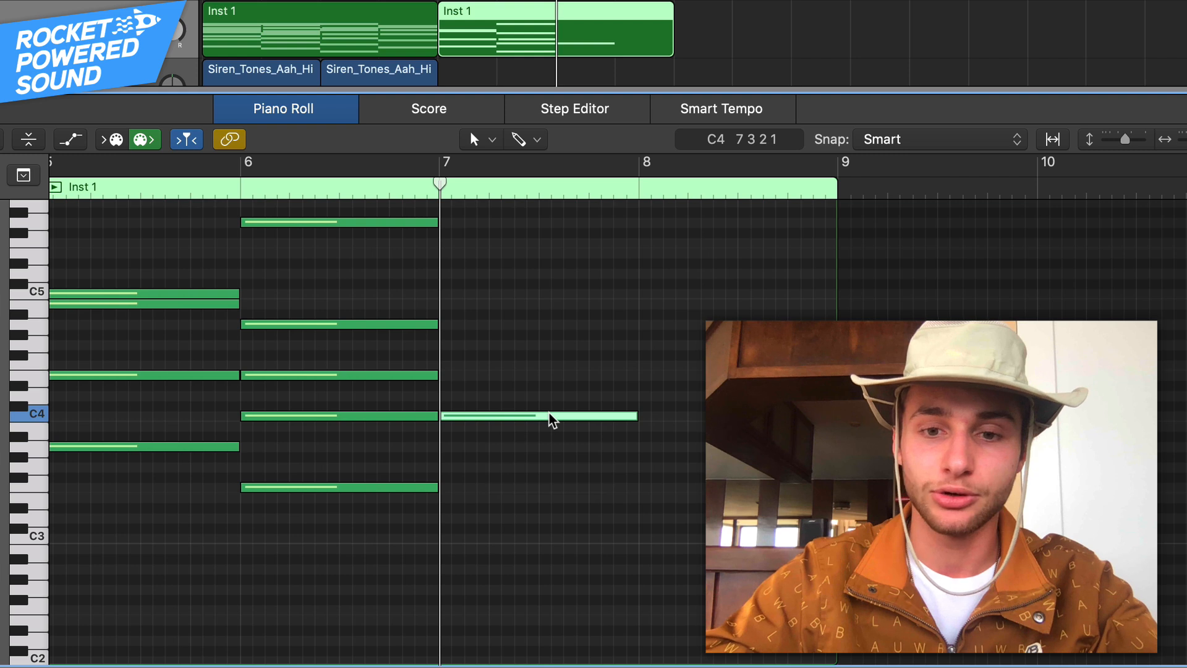
left_click_drag(549, 414, 523, 363)
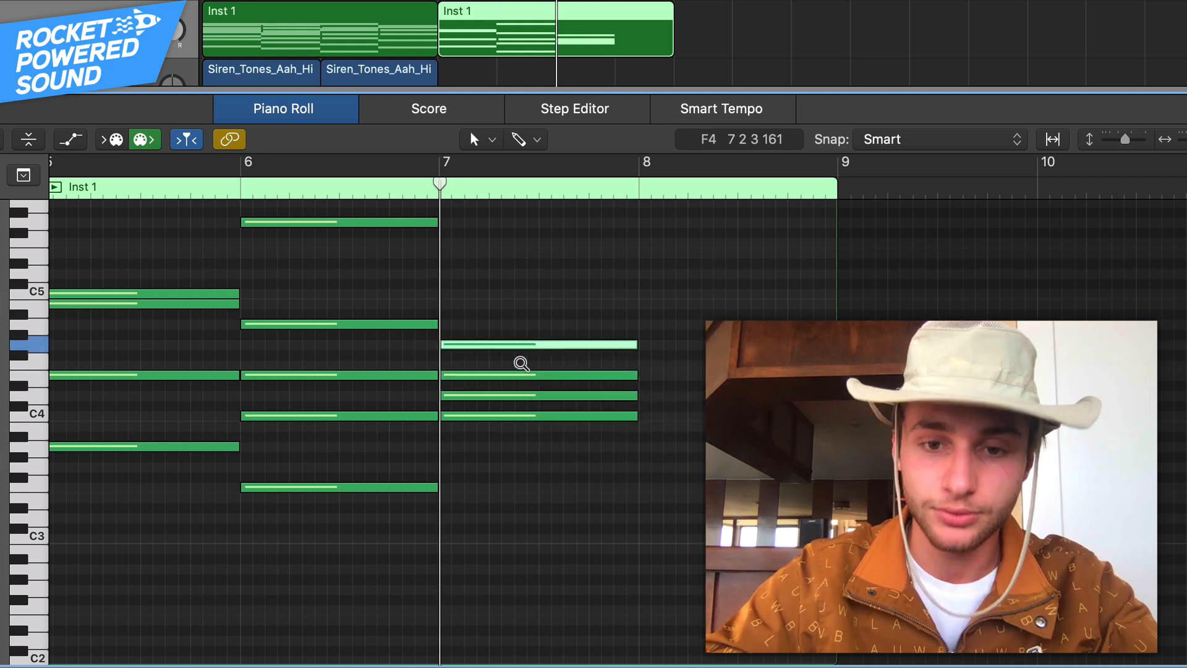
key("space")
key("space")
- Raise the D4 note of the bar 7 chord one octave to D5 and play the chord
left_click_drag(520, 395, 521, 278)
key("space")
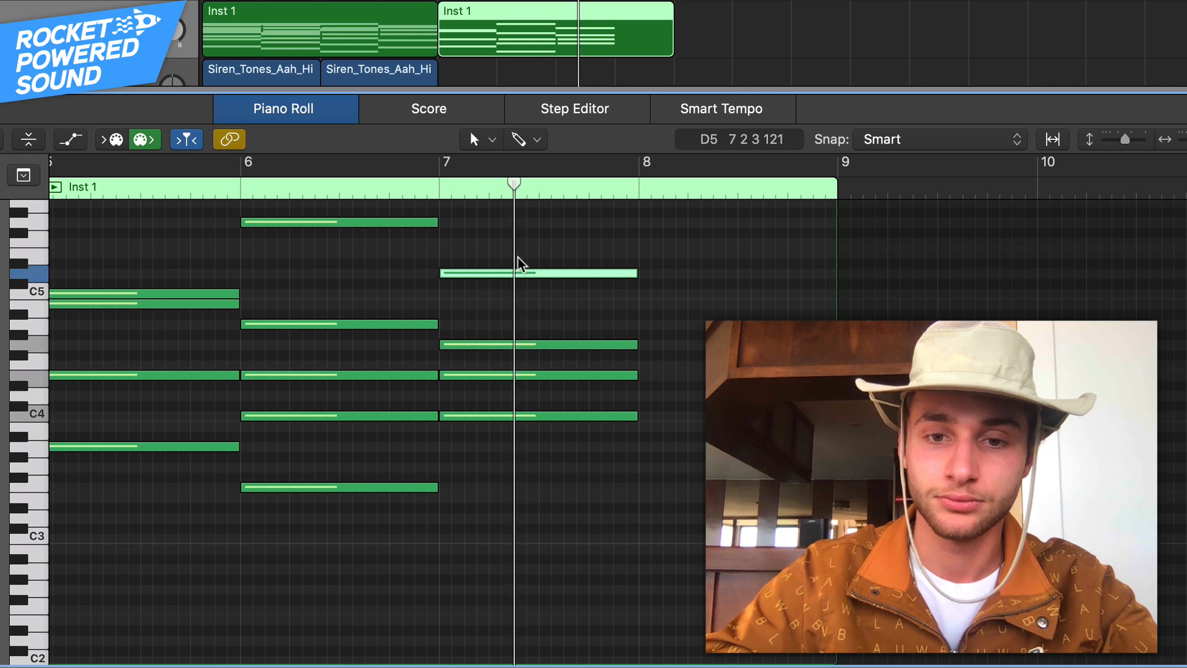
key("space")
- Build a one-bar chord of G3, A3 and C4 at bar 8 and play it from there
scroll(581, 470, "right", 5)
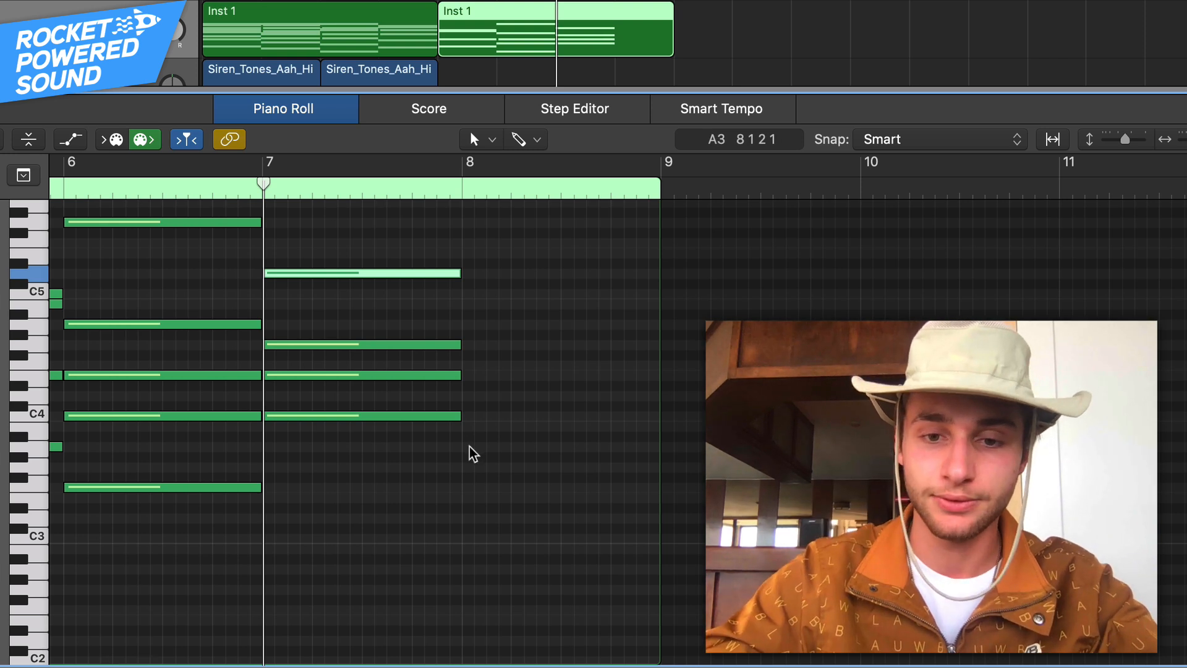
left_click_drag(471, 448, 490, 468)
left_click(460, 179)
key("space")
key("space")
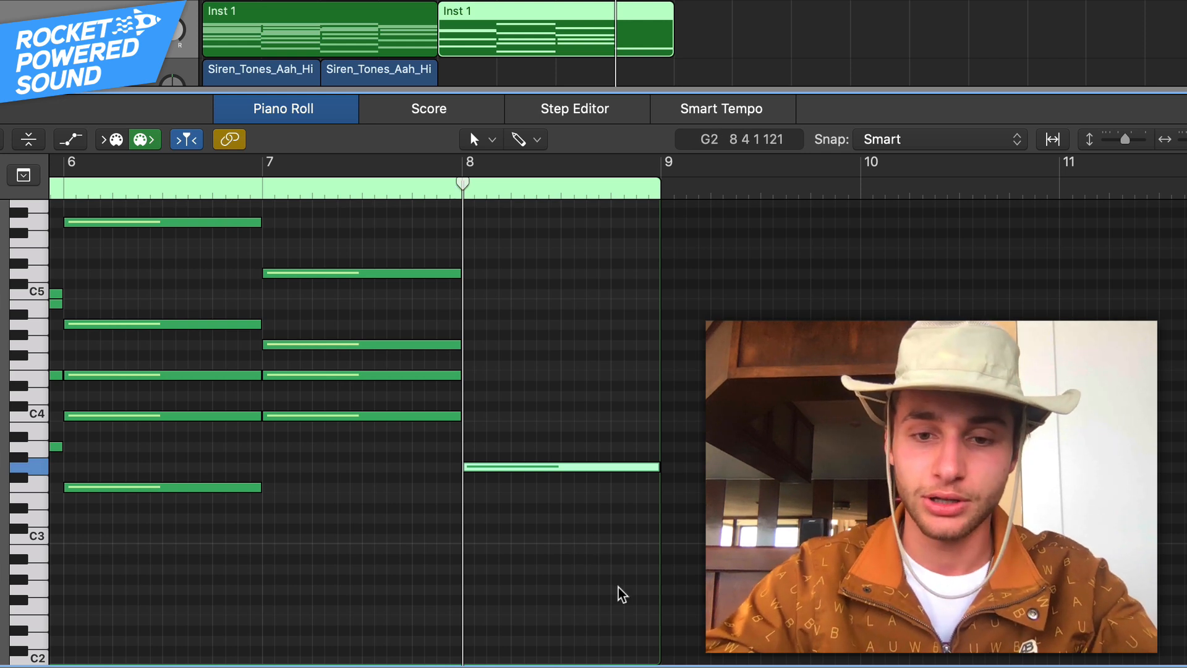
left_click(481, 448)
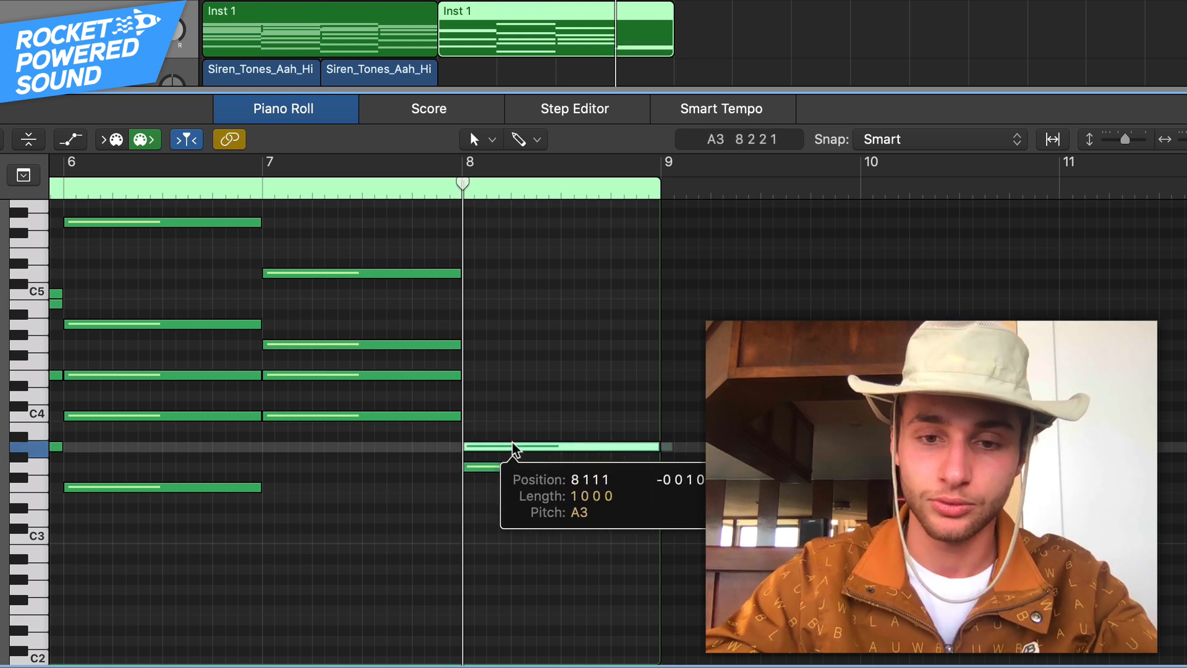
left_click(484, 417)
key("space")
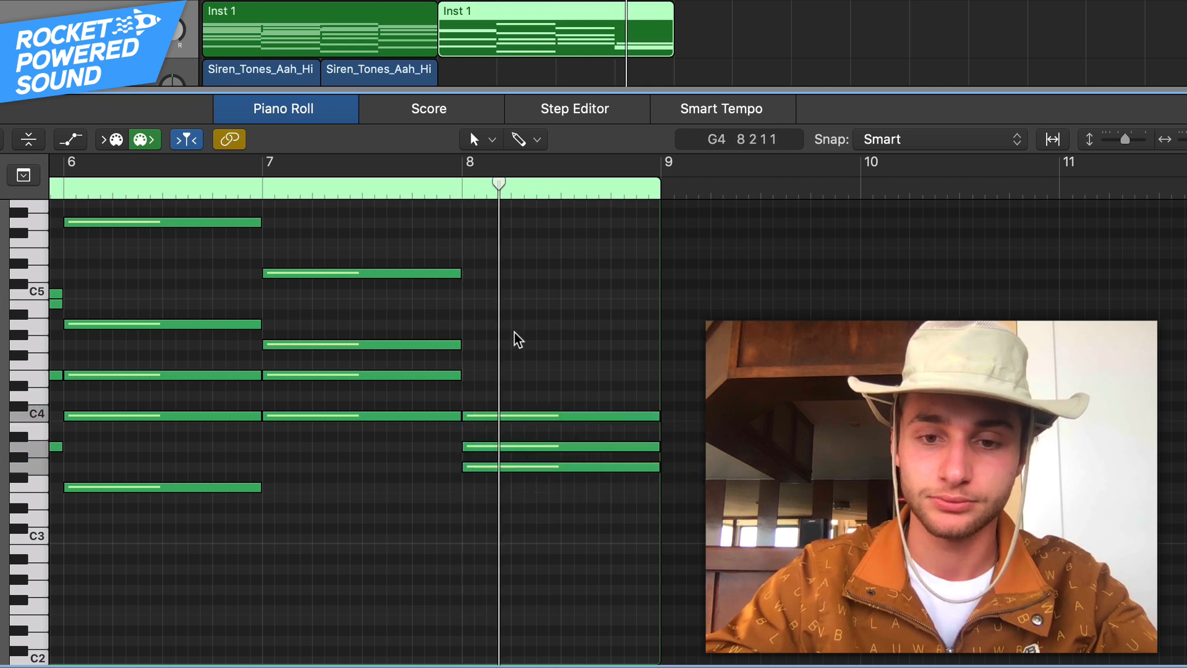
key("space")
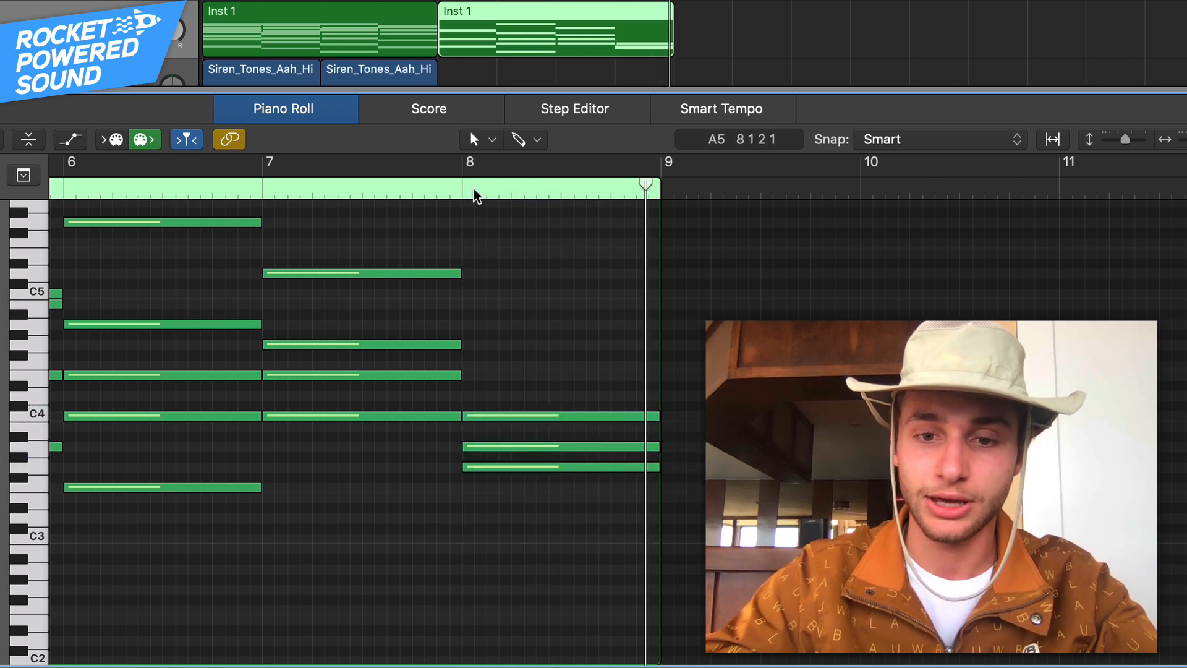
- Raise the A3 note of the bar 8 chord one octave to A4 and play the chord from bar 8
left_click(474, 188)
left_click_drag(517, 440, 519, 324)
key("space")
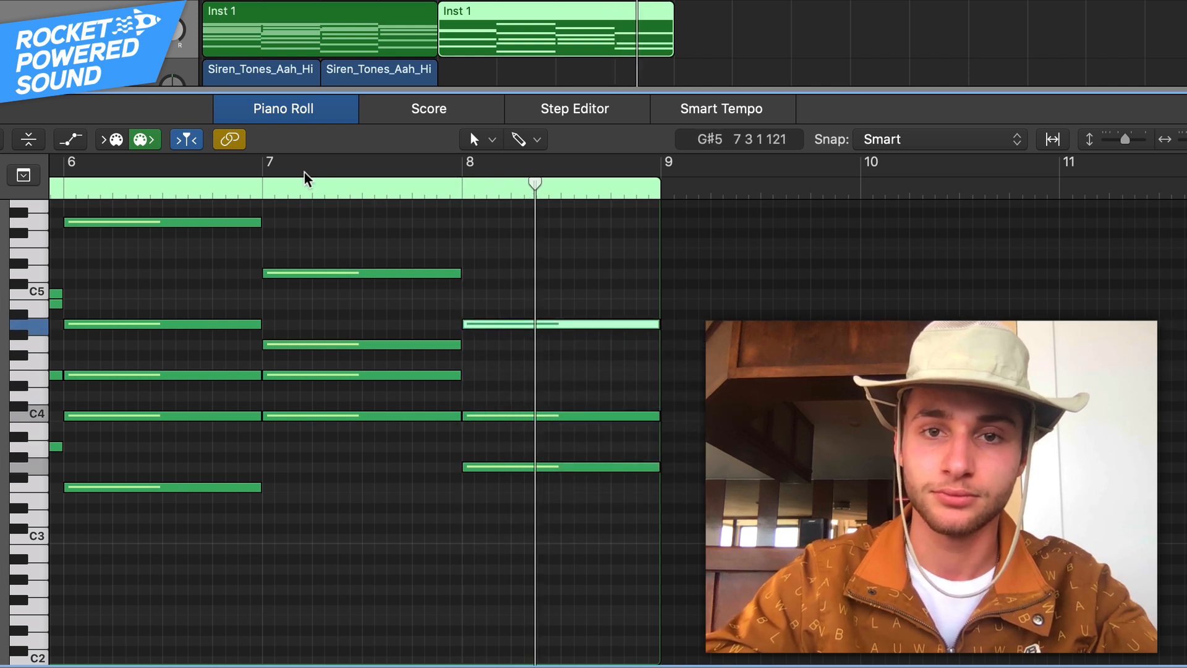
key("space")
- Copy the C4 note of the bar 8 chord one octave up to C5, keeping the original
scroll(520, 554, "left", 3)
scroll(521, 554, "right", 5)
left_click_drag(397, 417, 403, 292)
- Try a copy of the bar 8 chord's G3 note two octaves up at G5, play it, and delete the copy
left_click_drag(426, 465, 424, 230)
key("space")
key("super+Left")
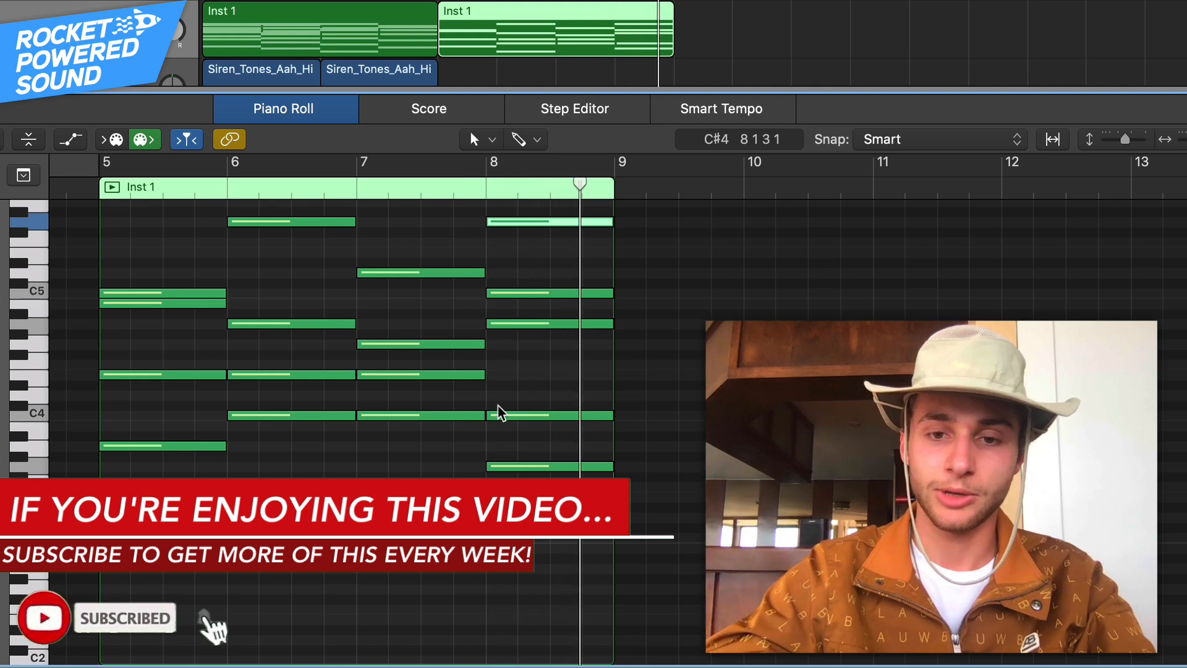
key("Delete")
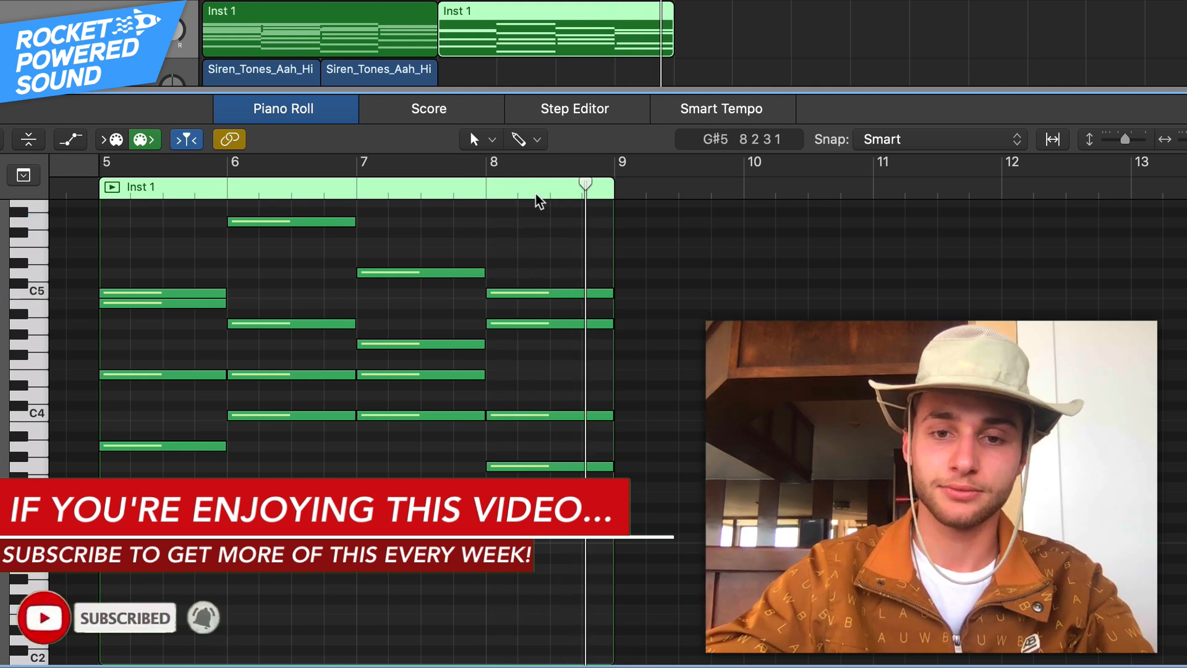
- Play the bar 8 chord, return the playhead to the start of bar 5 and deselect the region
left_click(477, 192)
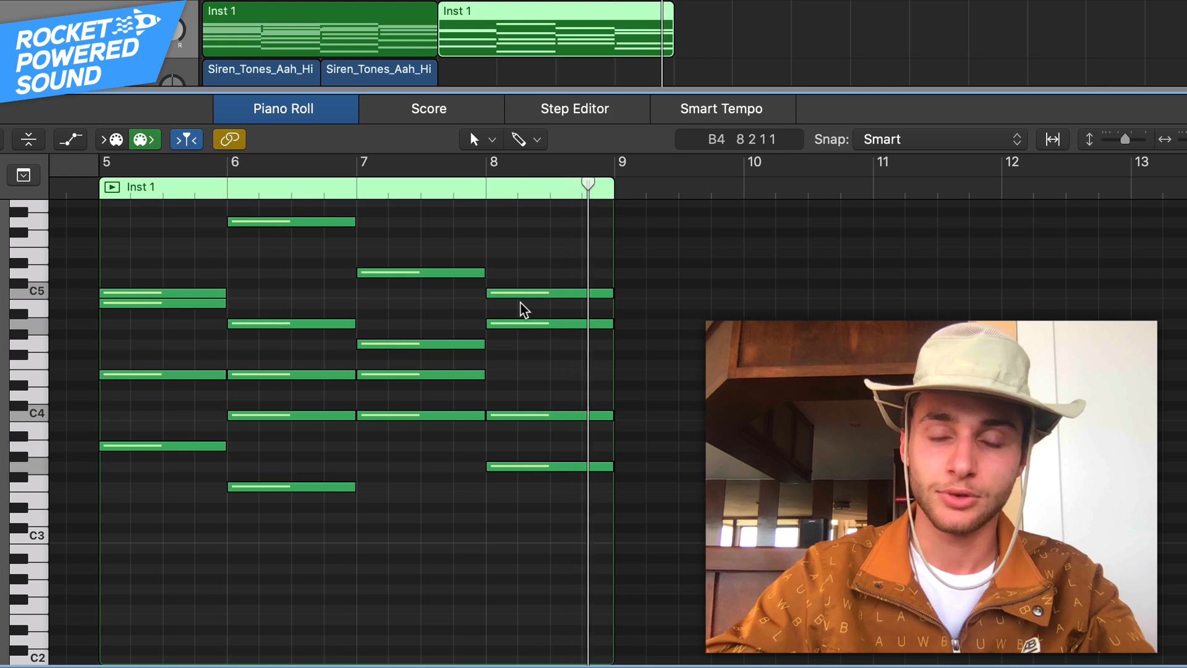
mouse_move(564, 333)
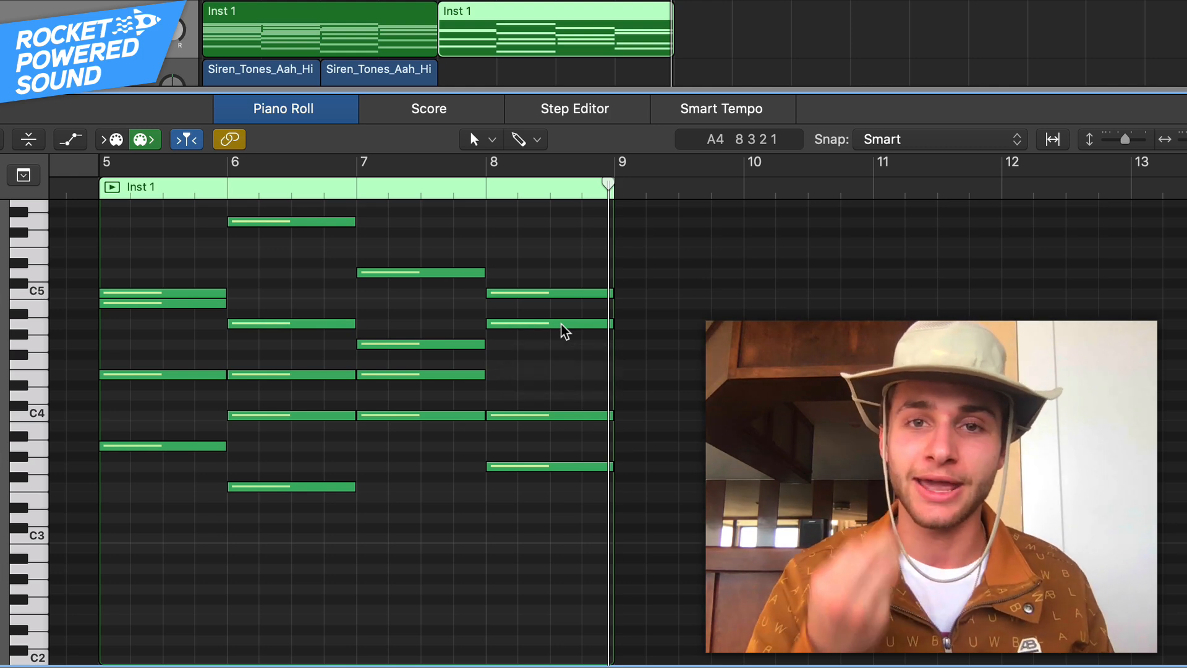
scroll(210, 273, "up", 2)
key("Return")
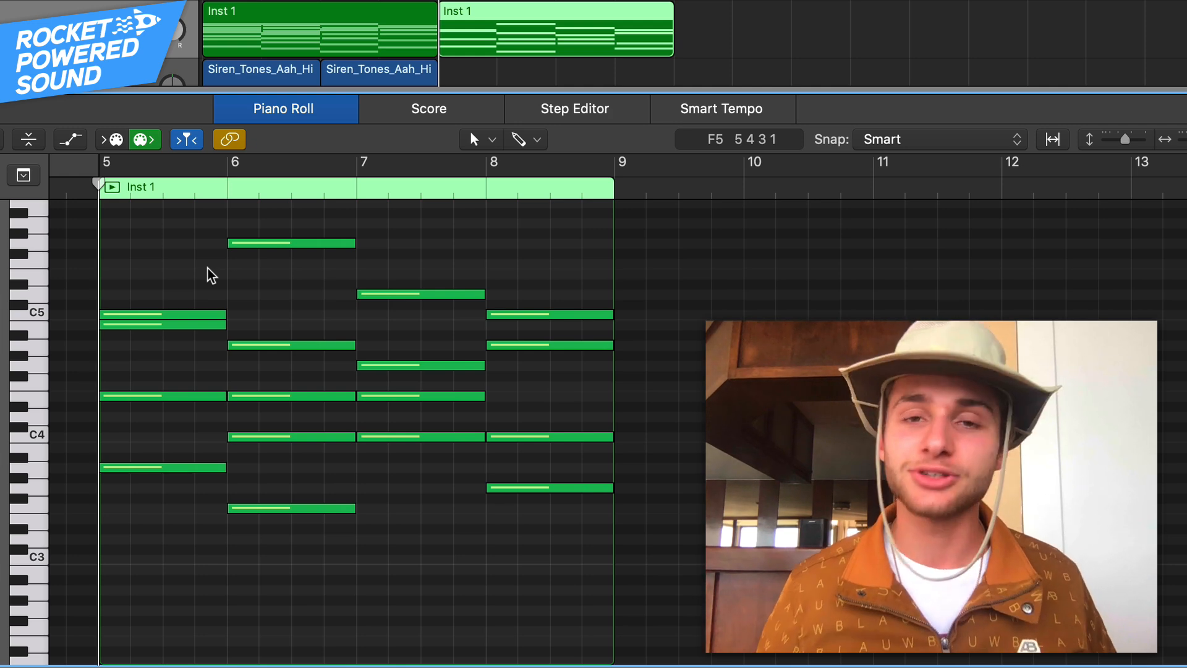
left_click(690, 23)
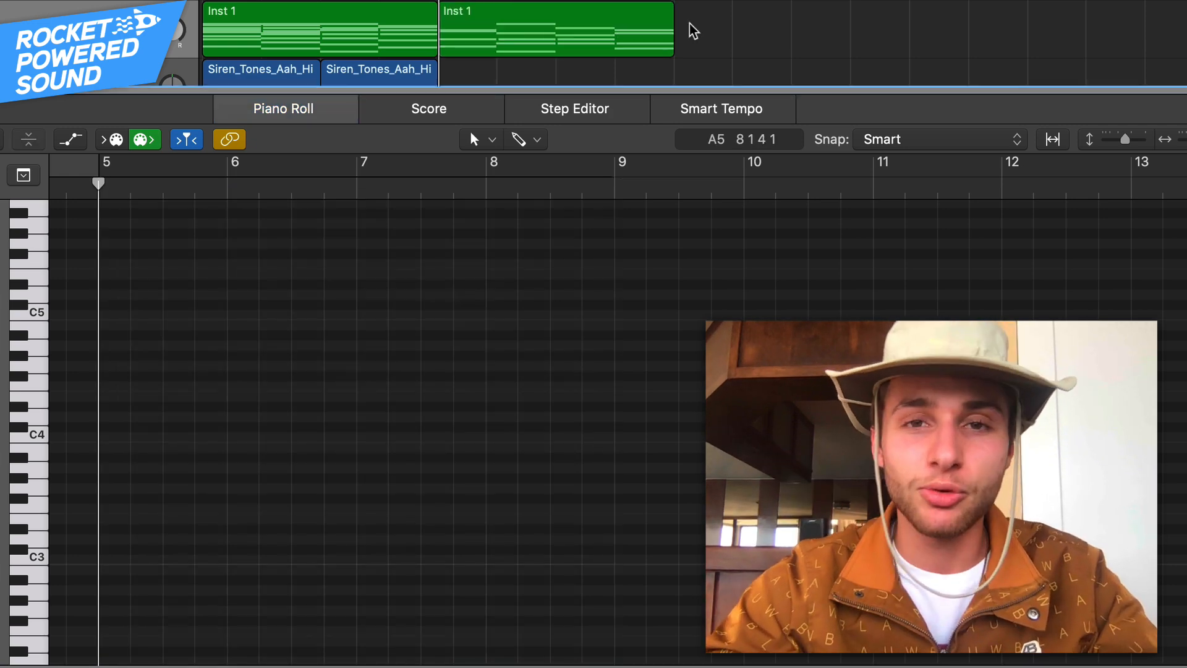